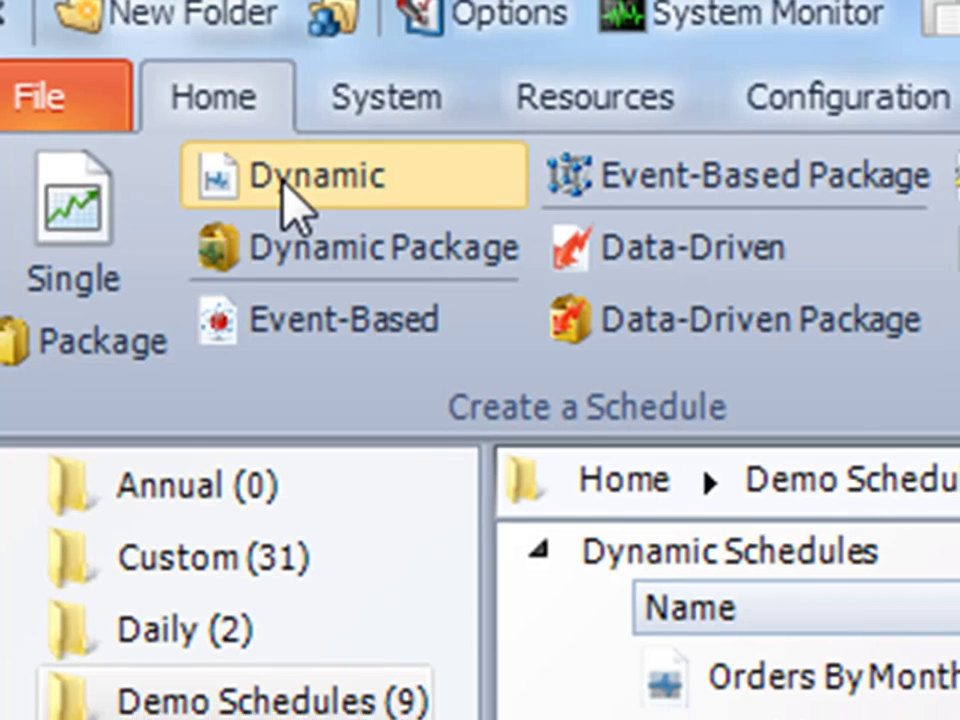
Step: Start a new dynamic schedule for the samplerpt-parameter report
click(286, 186)
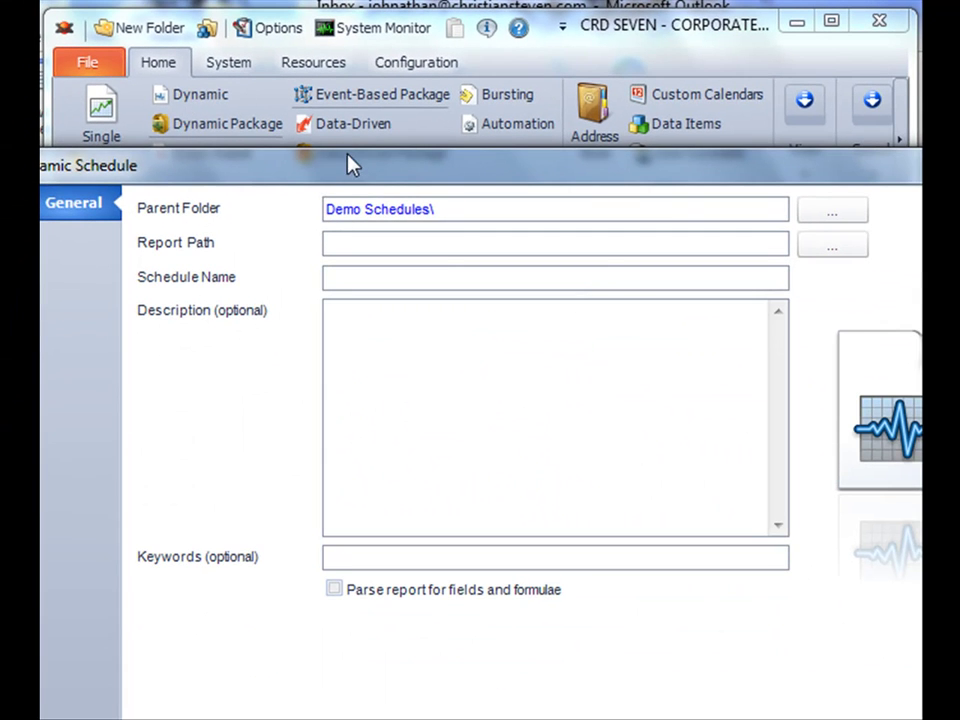
drag(352, 165, 322, 62)
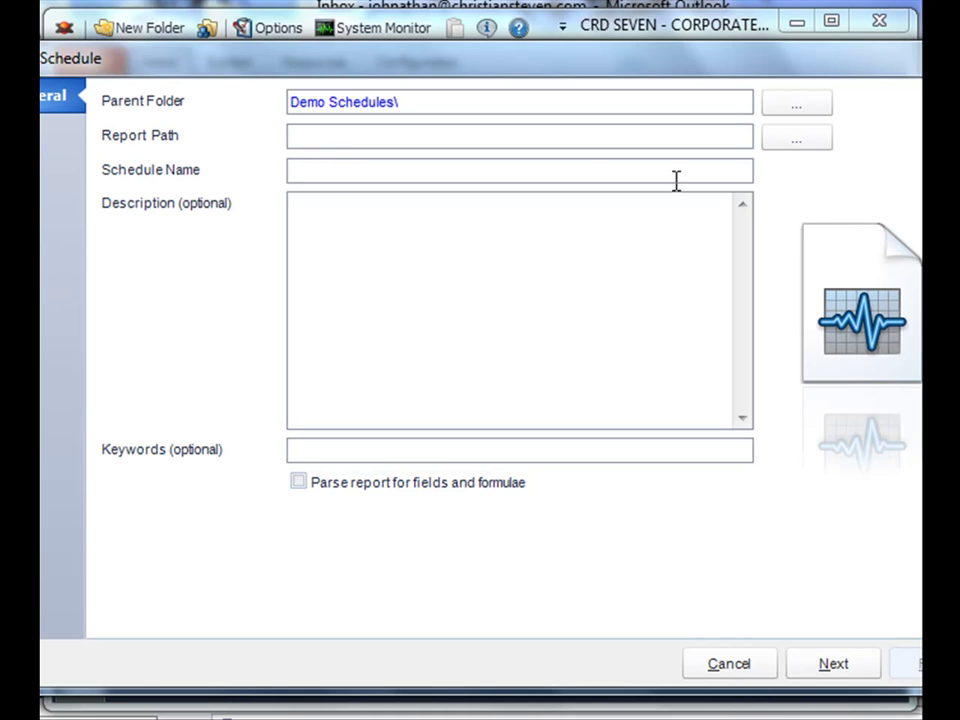
click(804, 145)
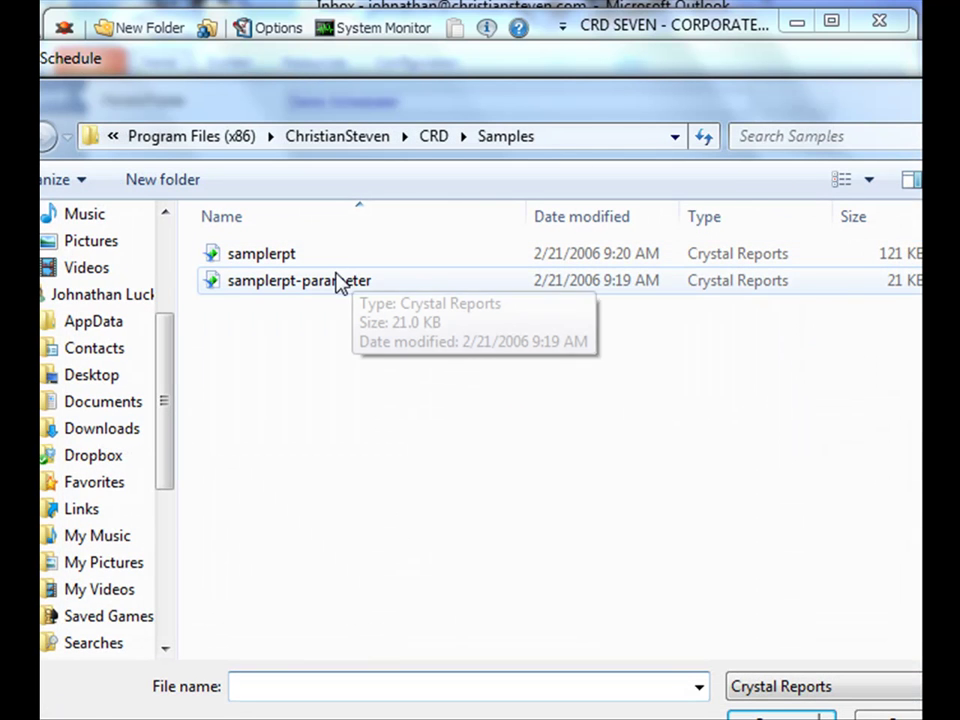
double_click(311, 284)
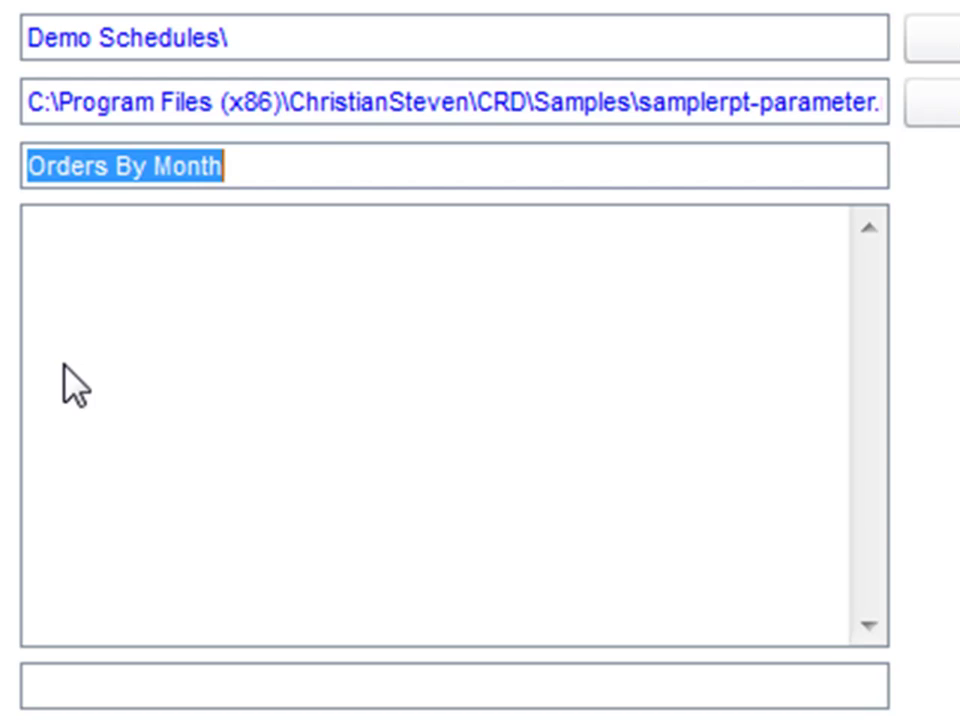
Step: Name the schedule 'My Greatest Schedule Ever' and add a description and keywords 'Stores, orders'
key(BackSpace)
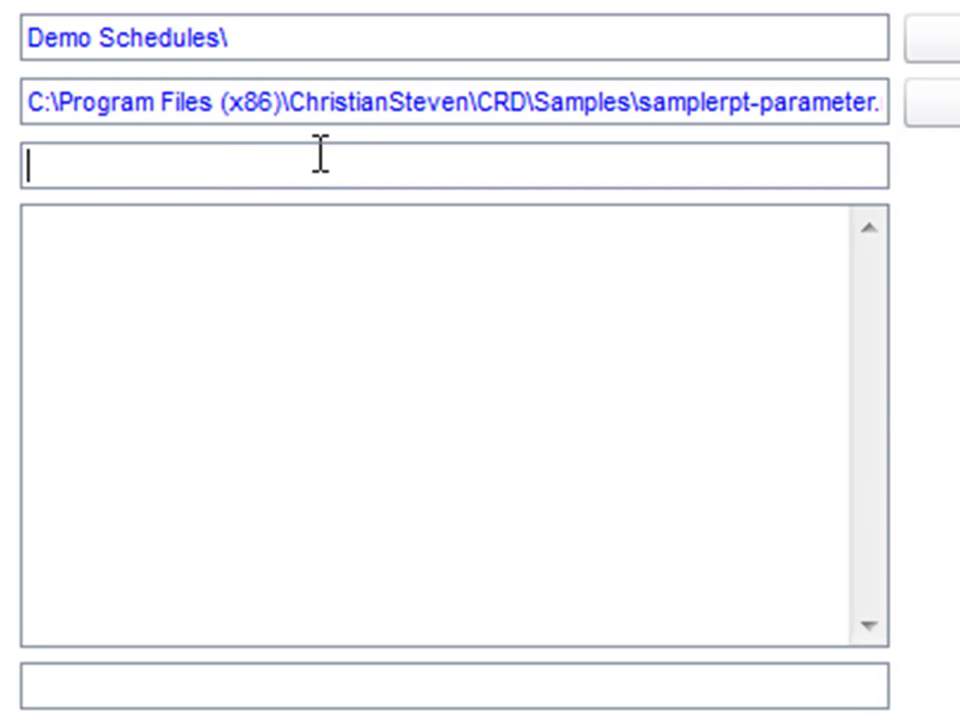
text(My Greatest Schedule Ever)
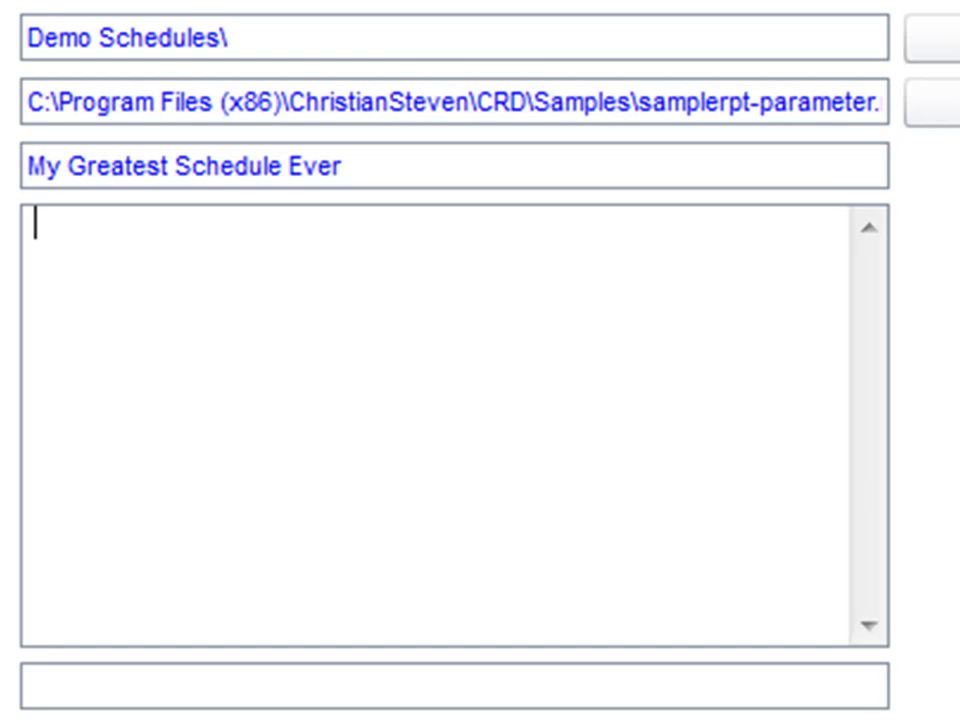
text(This Schedule will deliver a static report to changing group of recipients.)
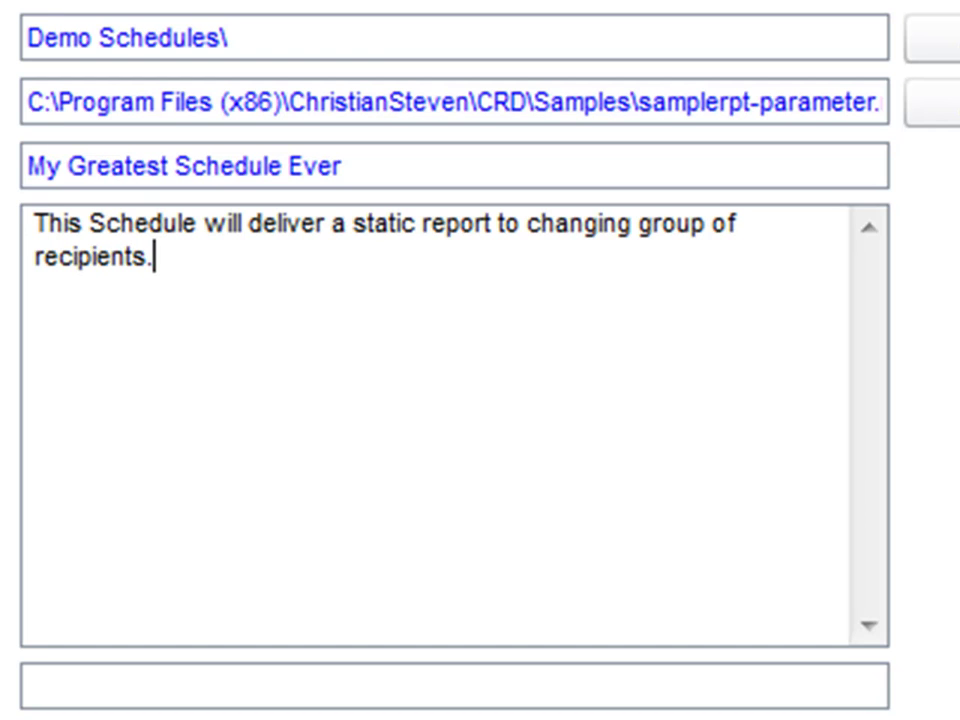
click(30, 686)
text(Stores, orders,)
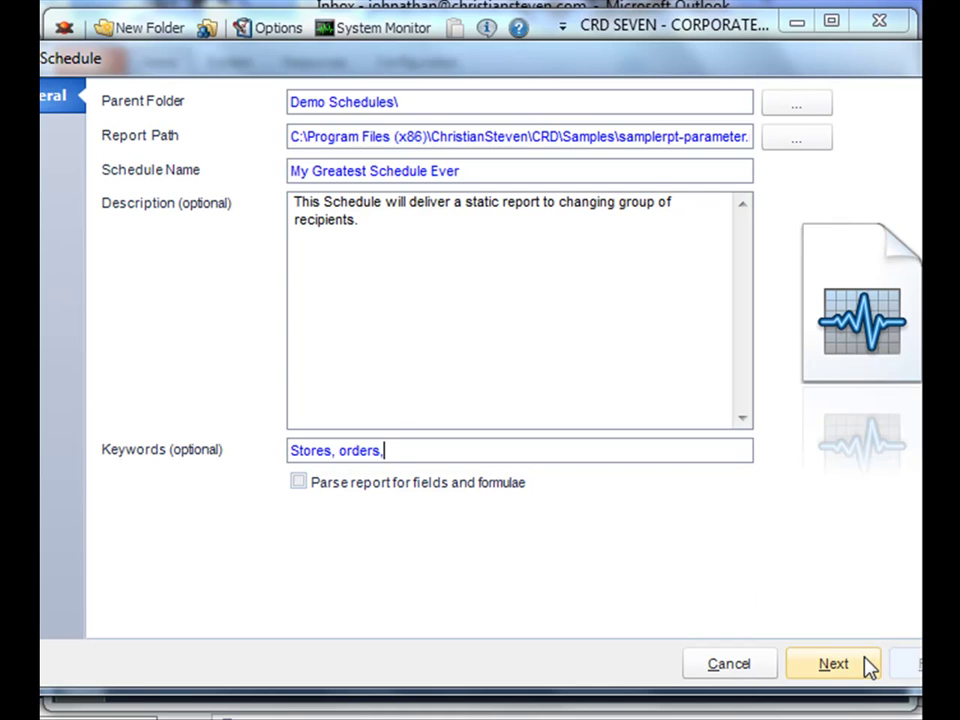
Step: Deliver by Email, repeating weekly on Sunday at 11:00 PM from 8/7/2011
click(833, 664)
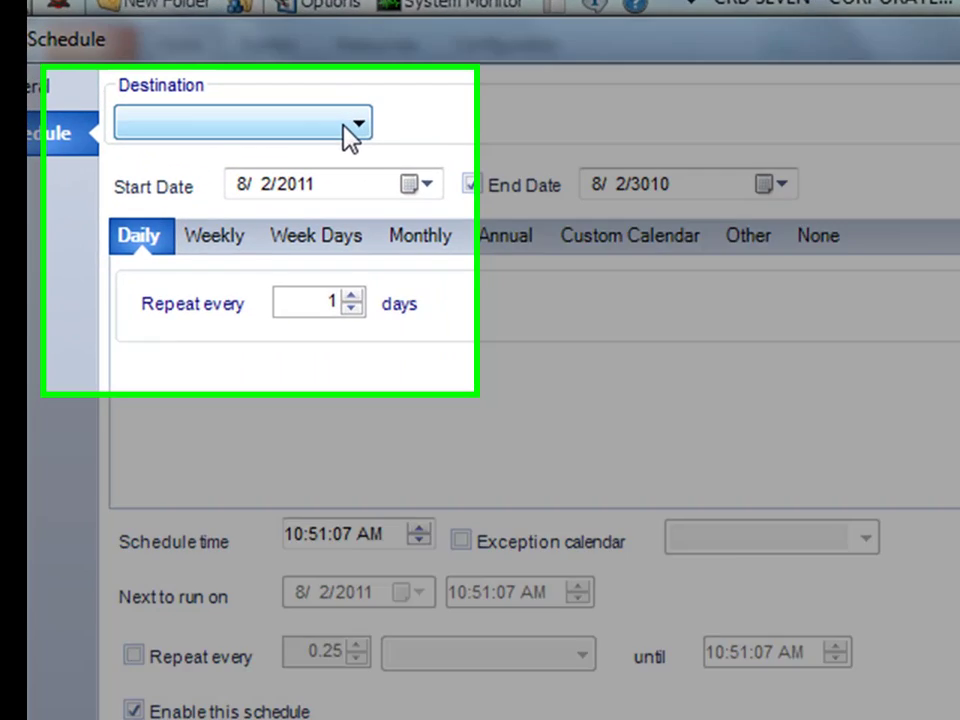
click(345, 125)
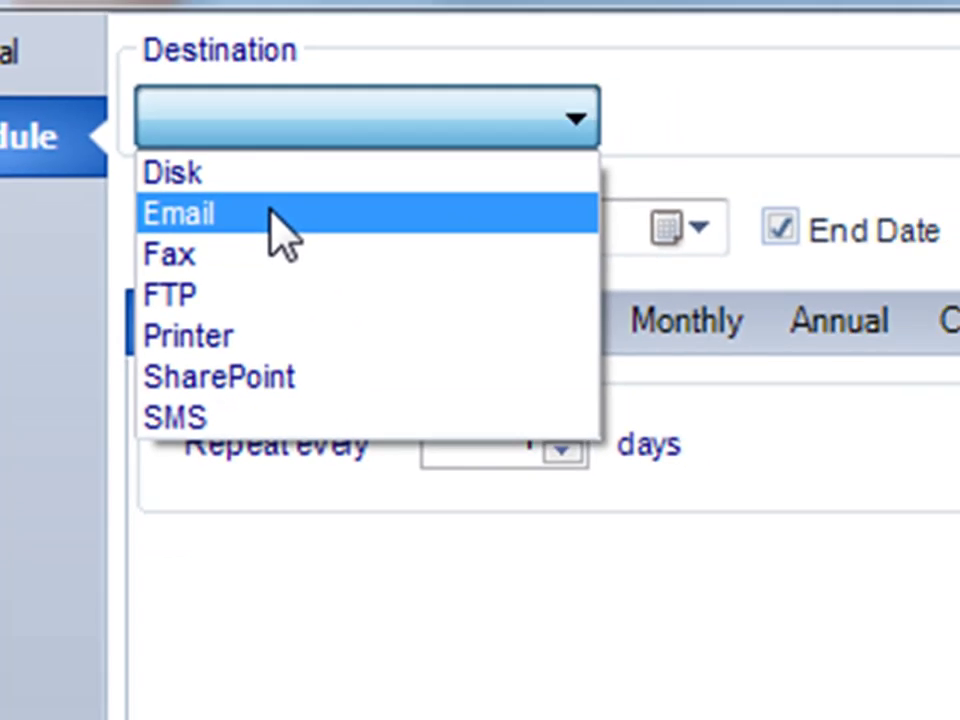
click(320, 236)
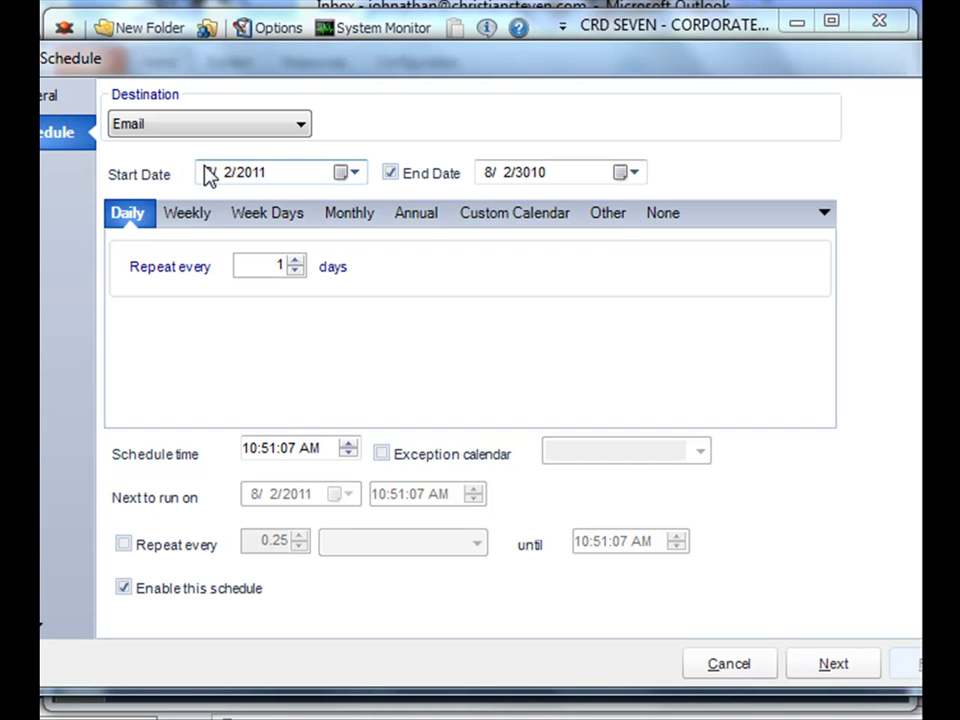
click(345, 175)
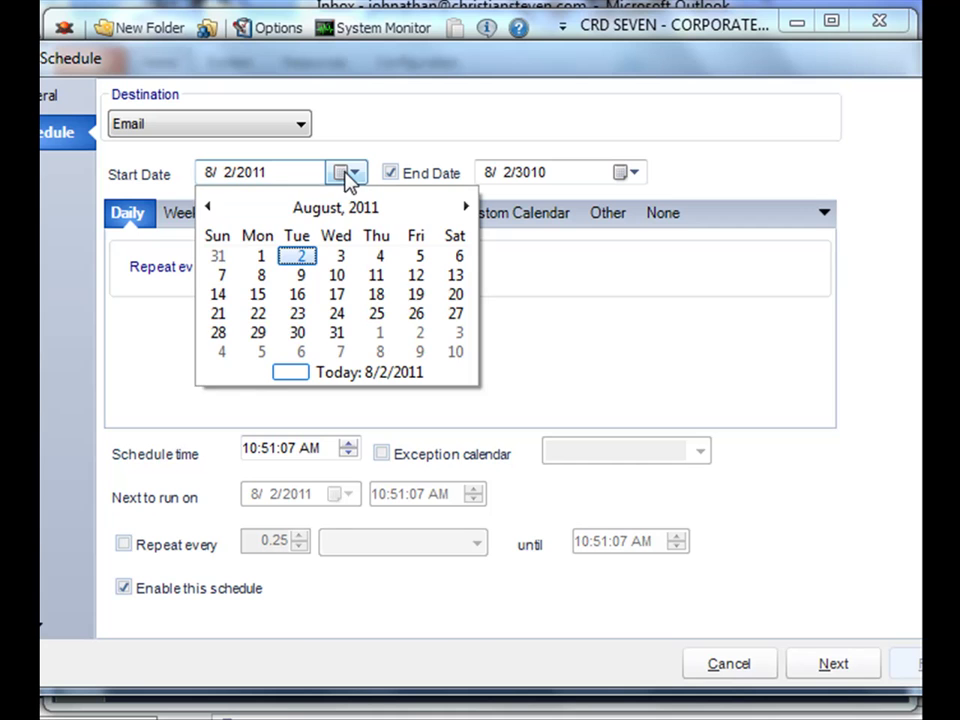
click(219, 254)
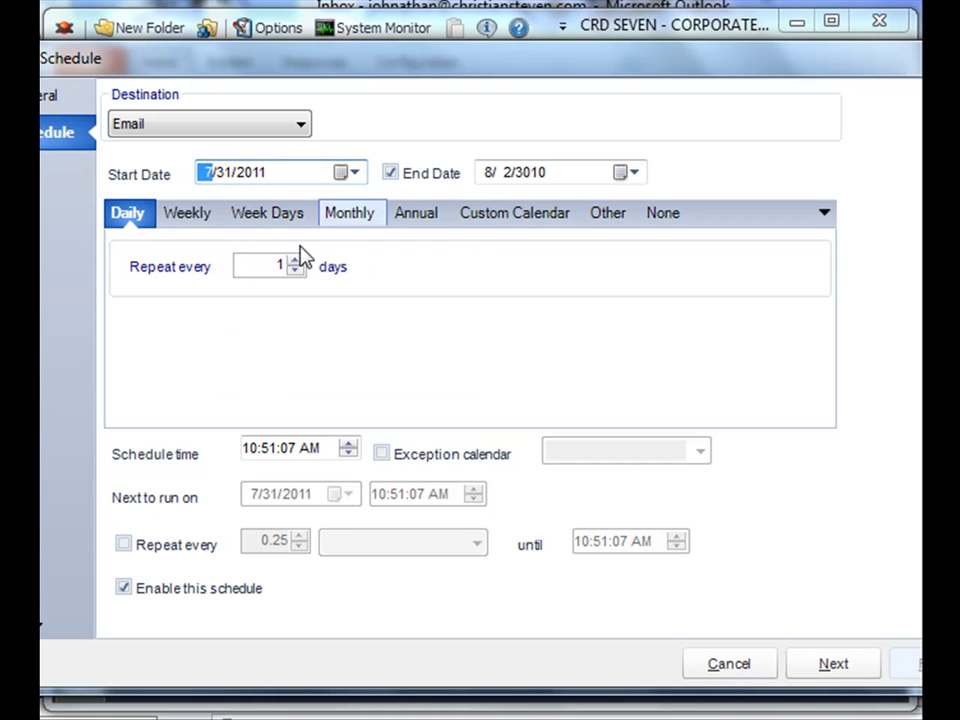
click(197, 222)
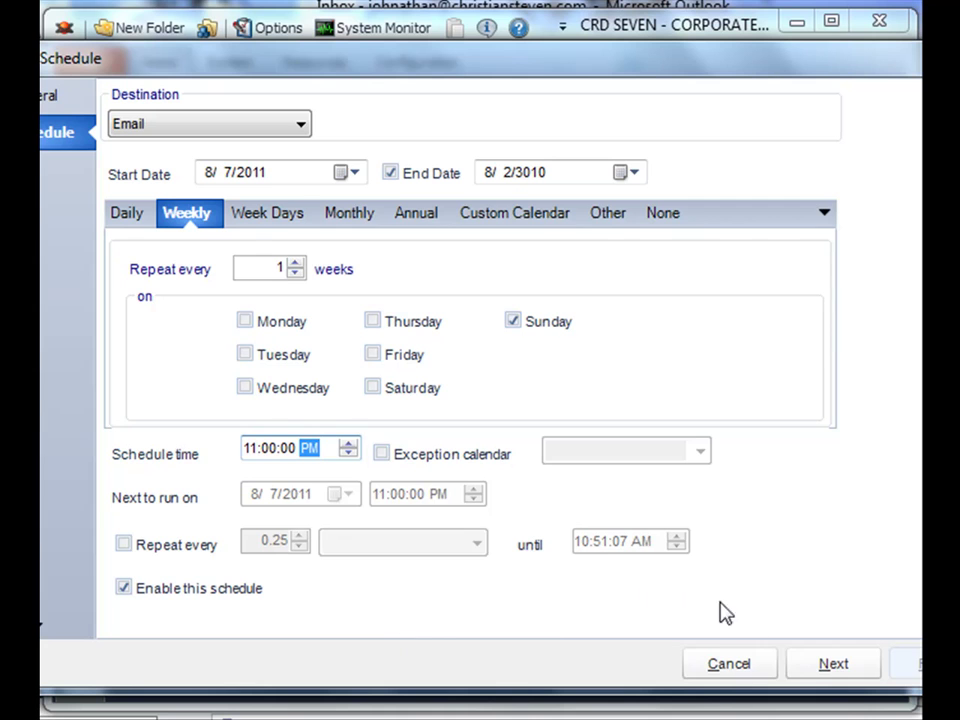
Step: Set Cmpny'sname as the key parameter, with discrete value Alfreds Futterkiste
click(833, 664)
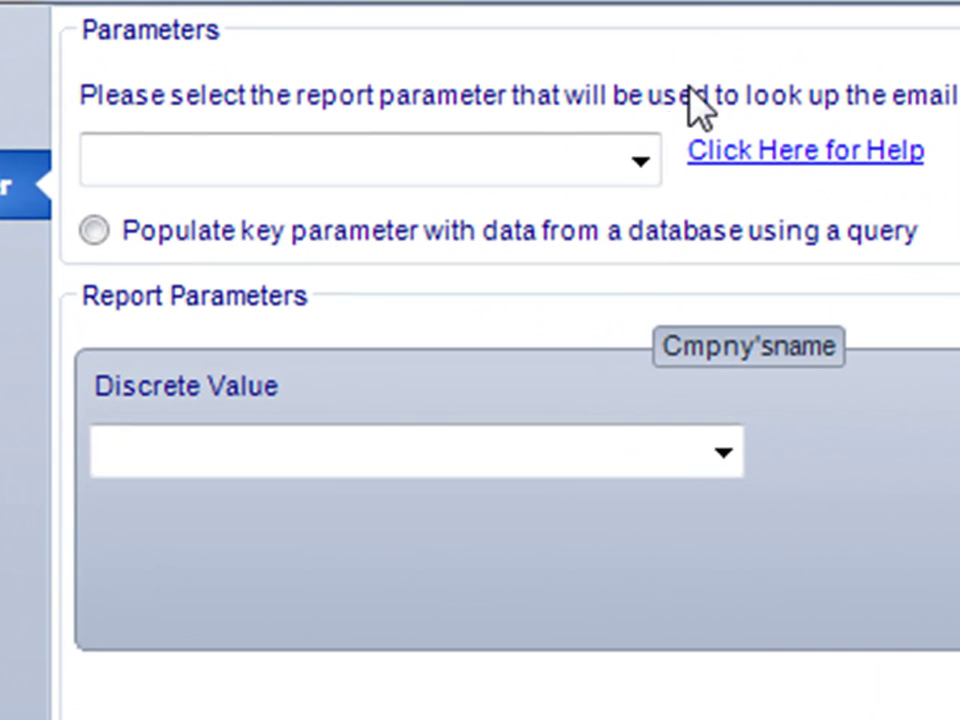
click(638, 158)
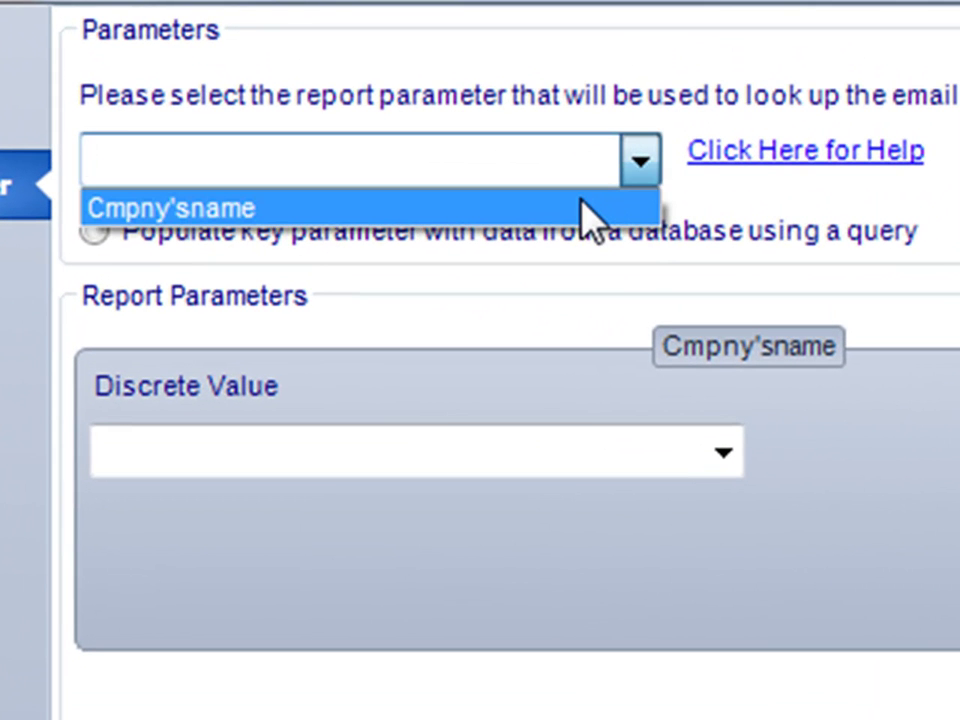
click(583, 208)
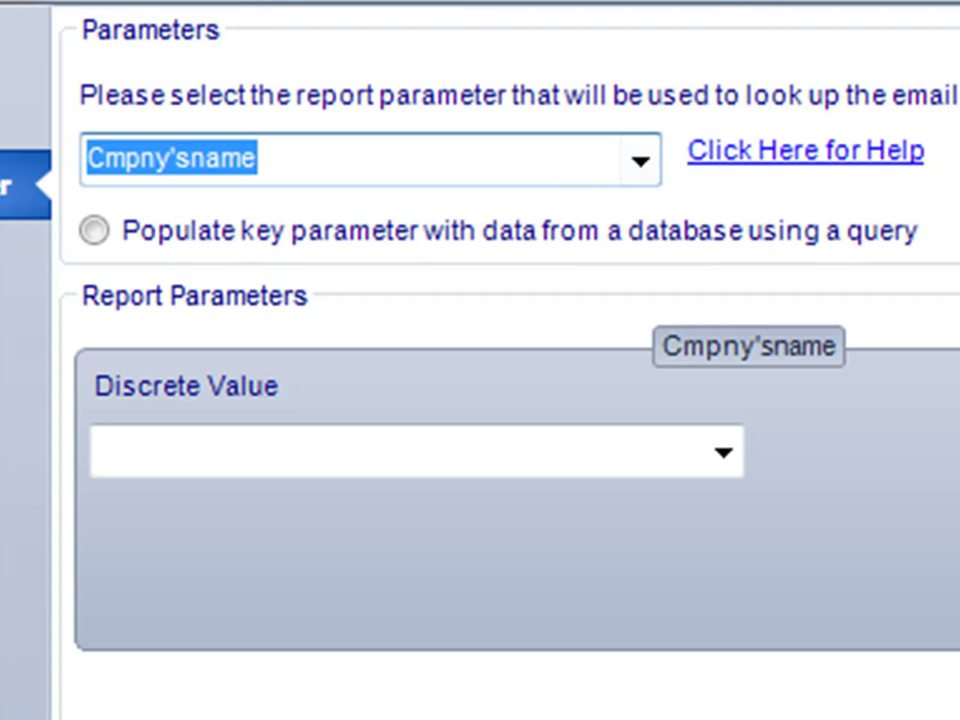
click(720, 453)
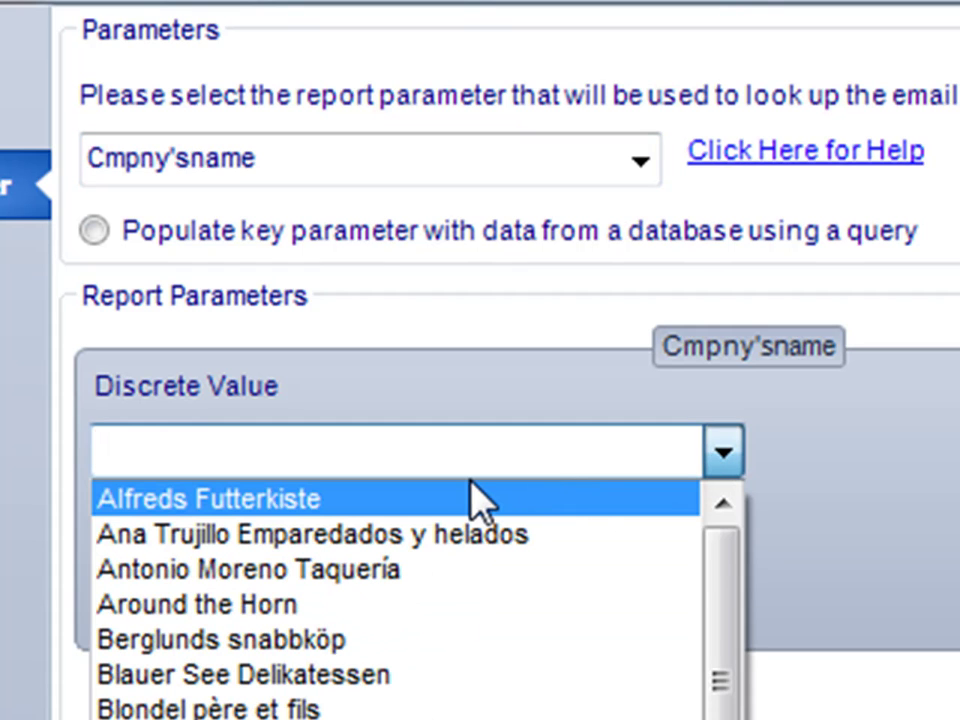
click(372, 497)
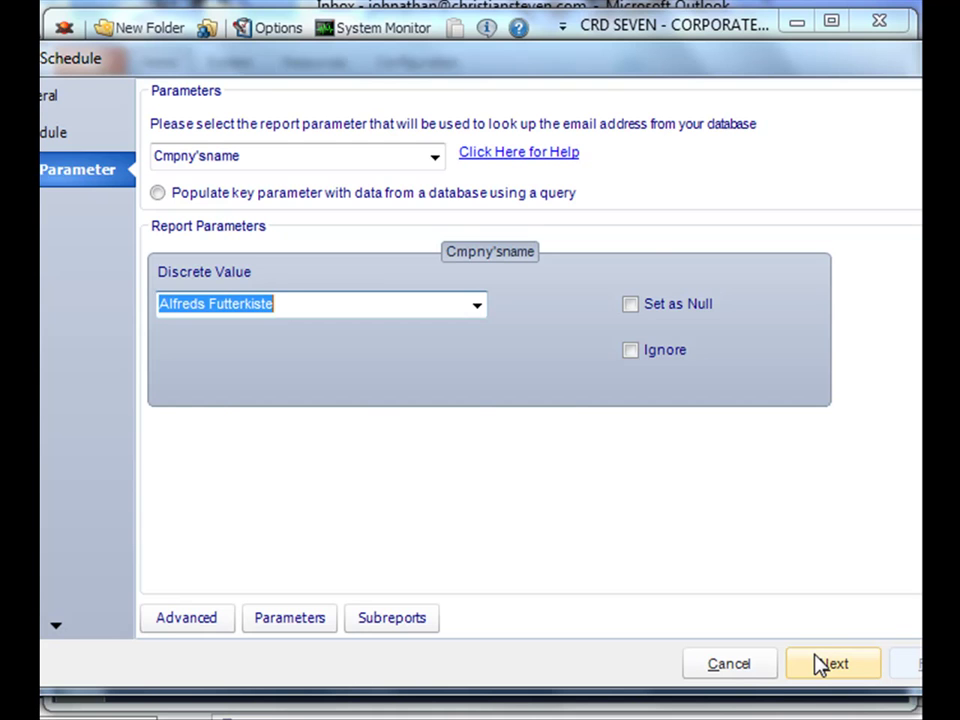
Step: Choose the CRD Samples DSN for the recipient lookup and connect to it
click(826, 664)
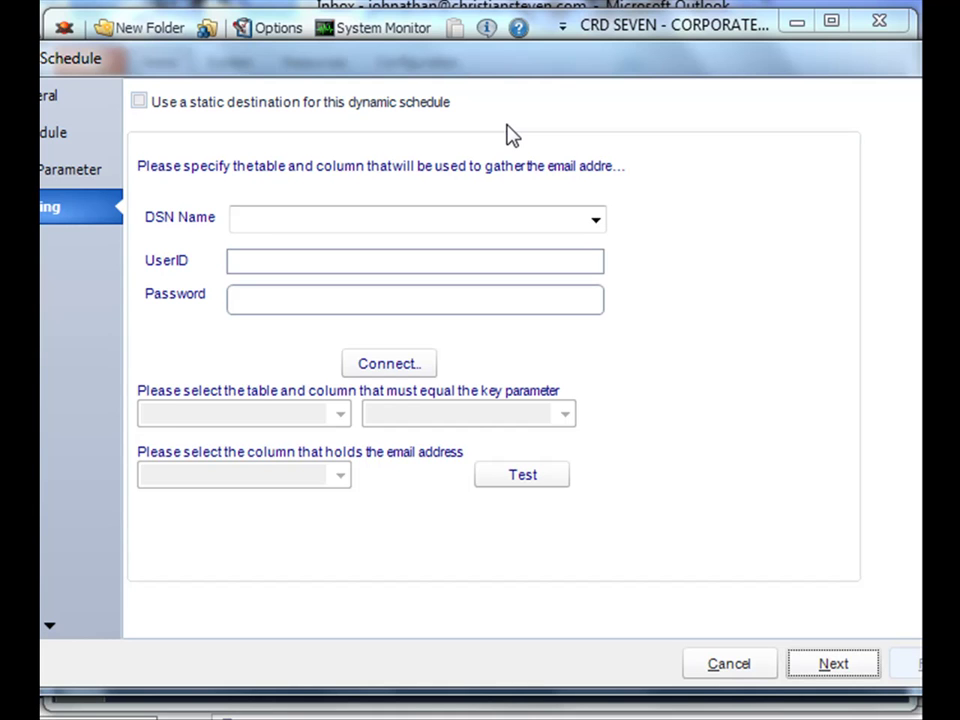
click(596, 220)
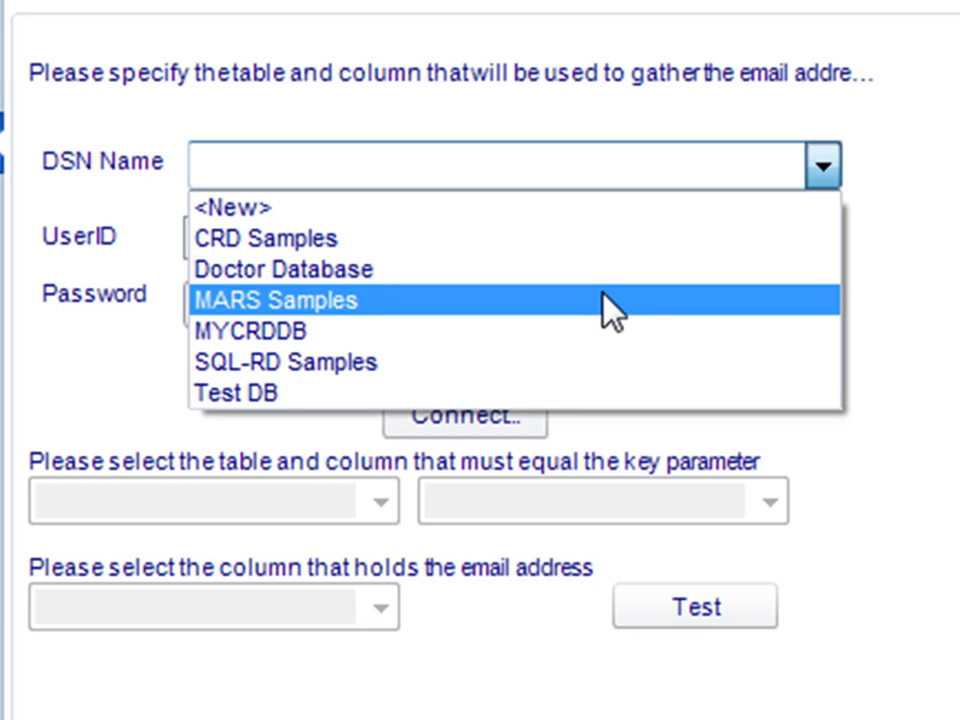
click(570, 240)
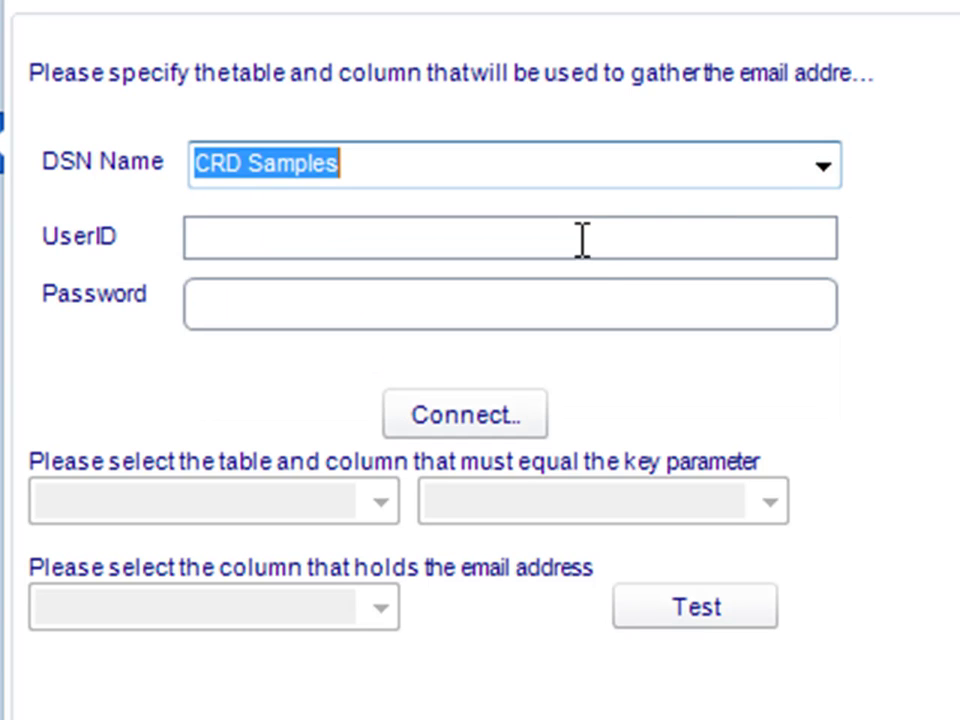
click(503, 417)
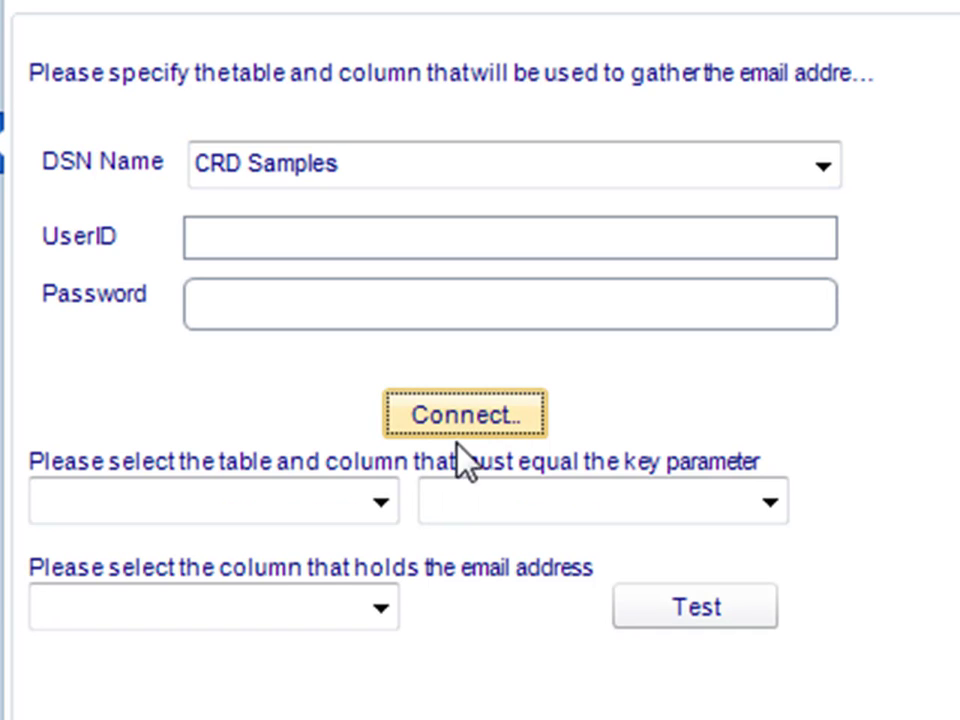
Step: Pick table Customers, key column CompanyName and email address column Email
click(380, 507)
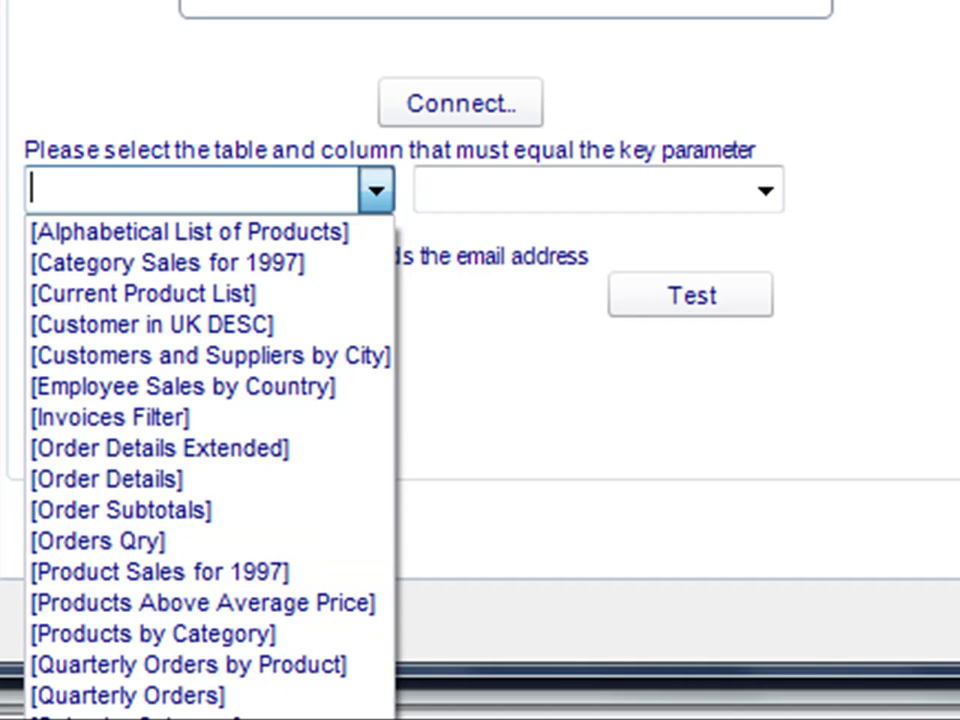
click(150, 712)
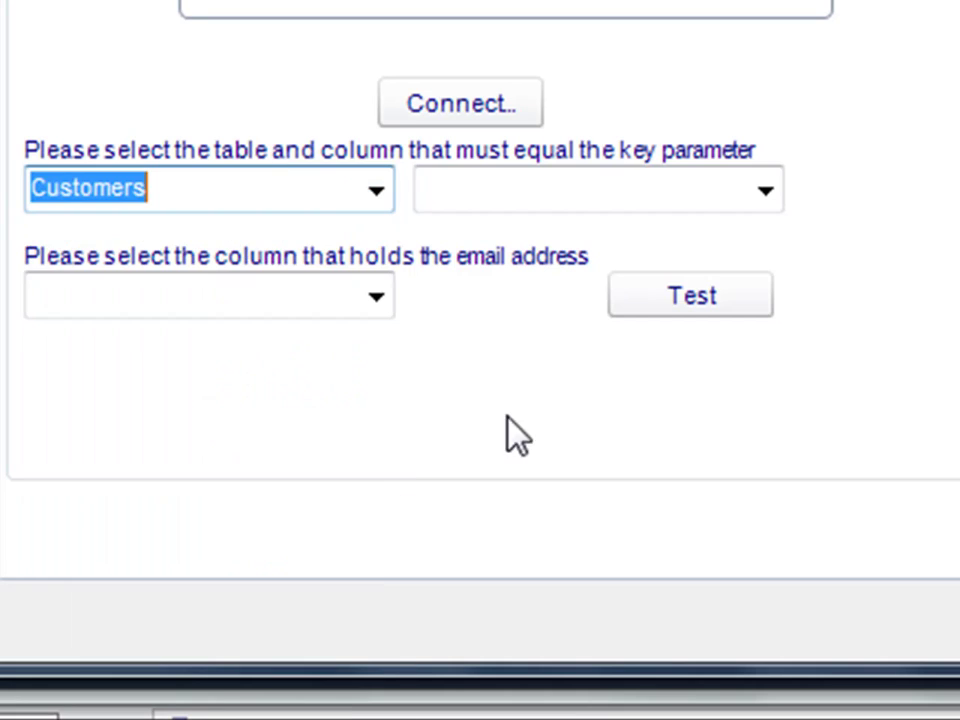
click(765, 190)
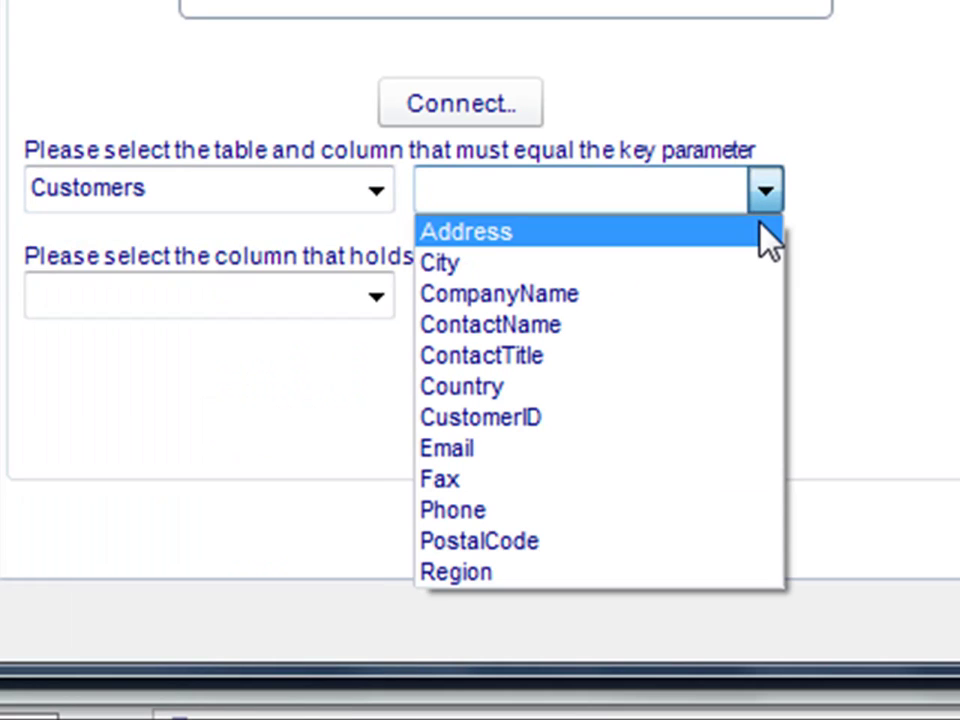
click(697, 312)
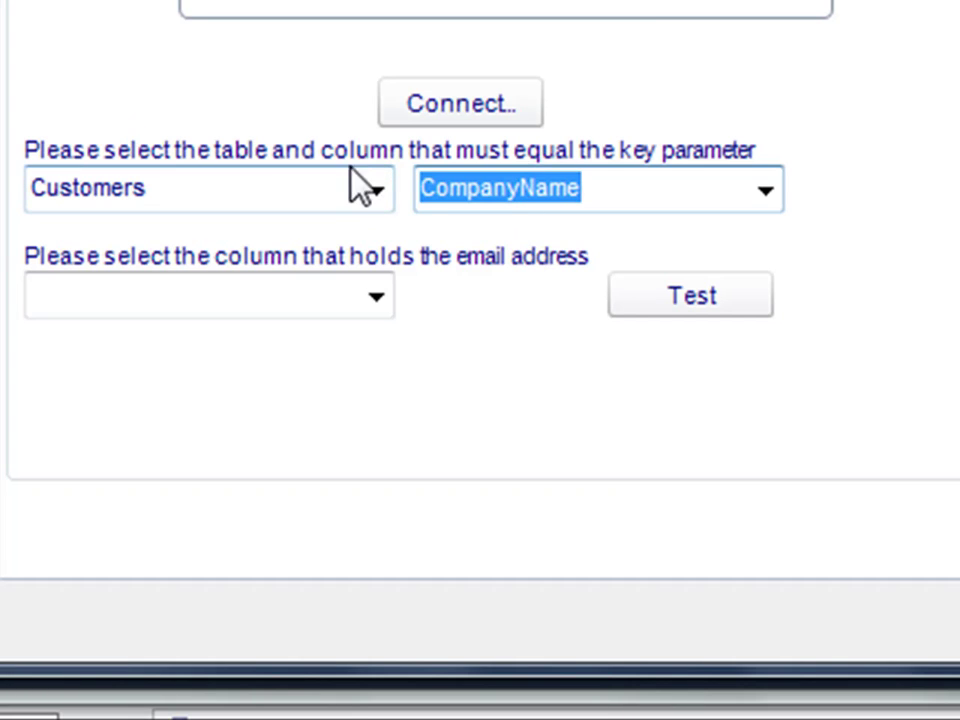
click(377, 298)
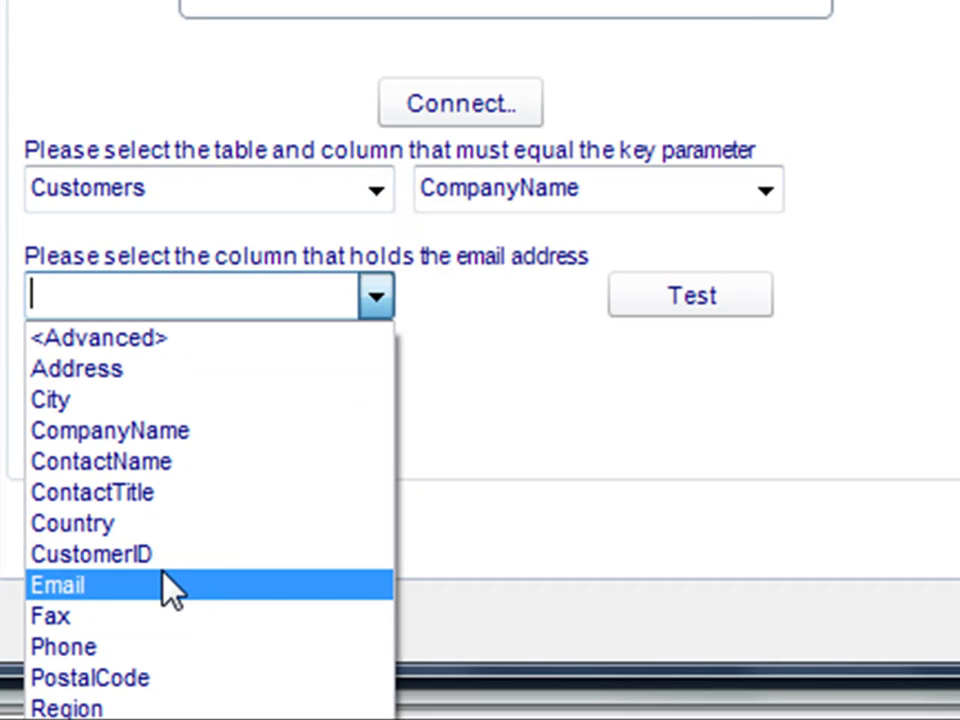
click(155, 588)
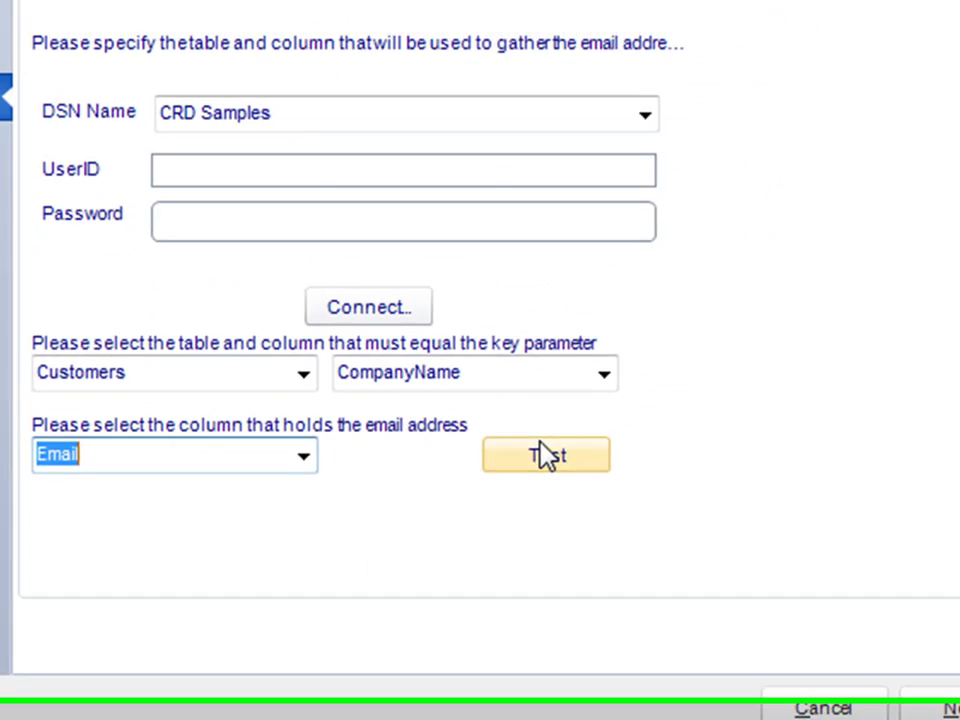
click(545, 455)
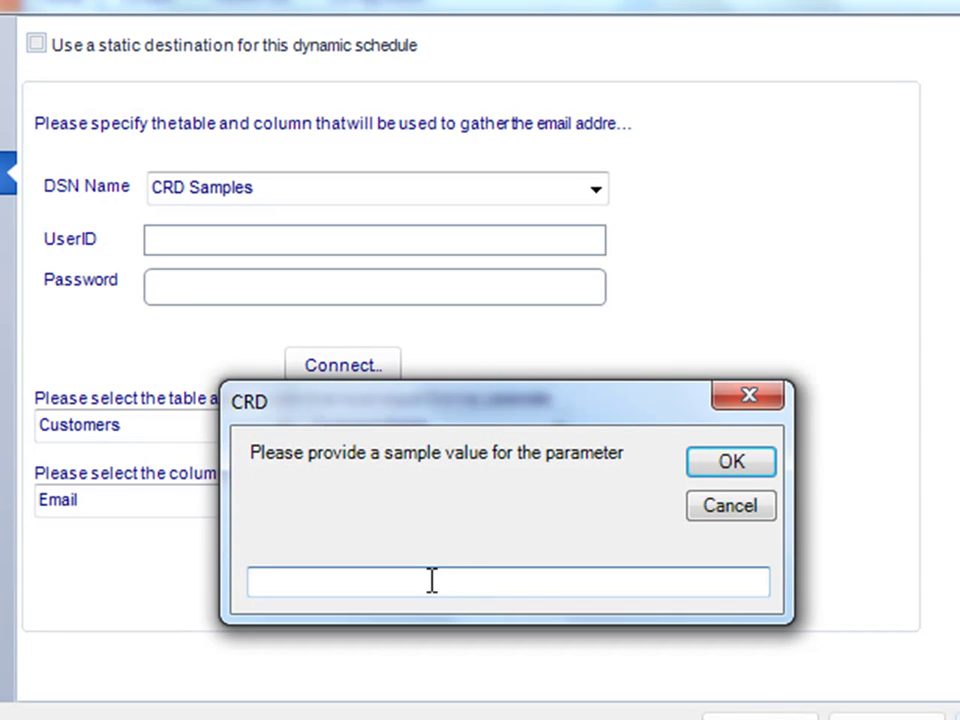
text(around the )
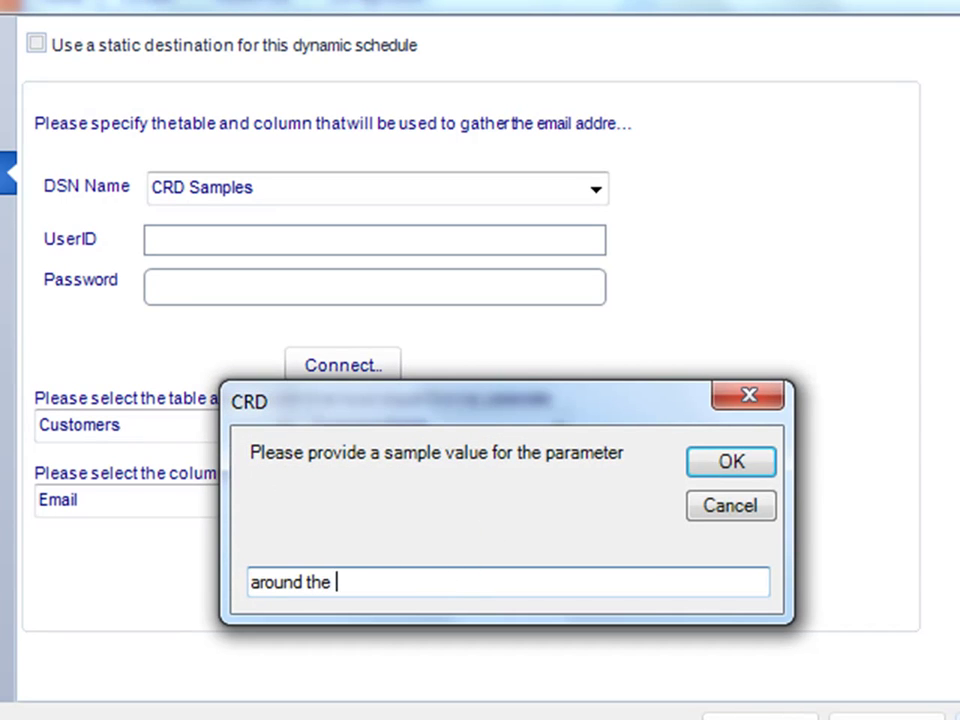
text(hom)
key(Return)
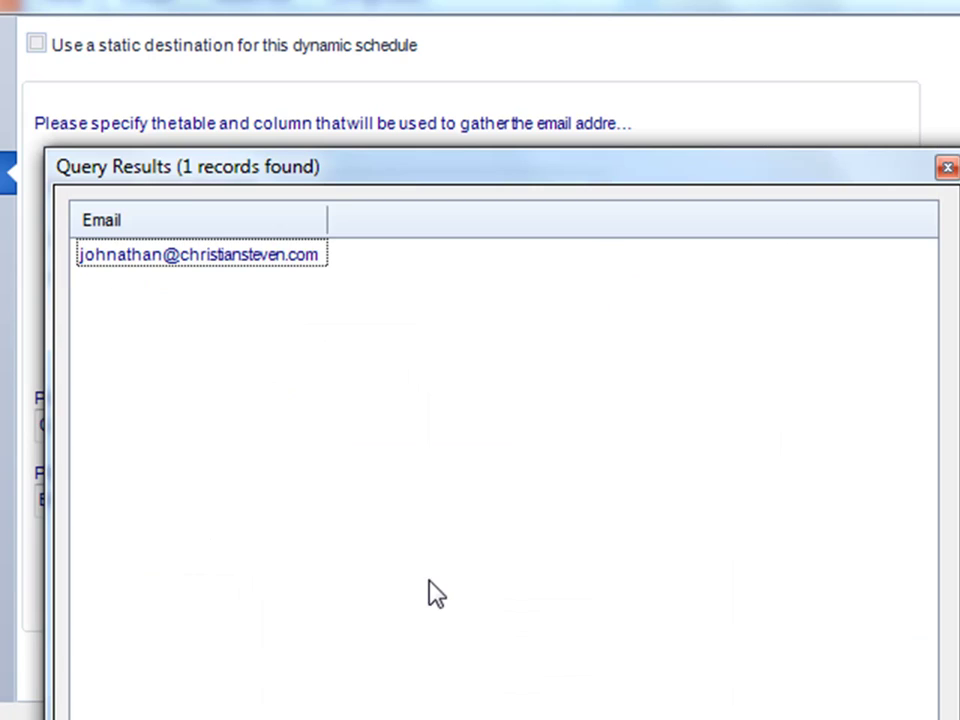
click(176, 255)
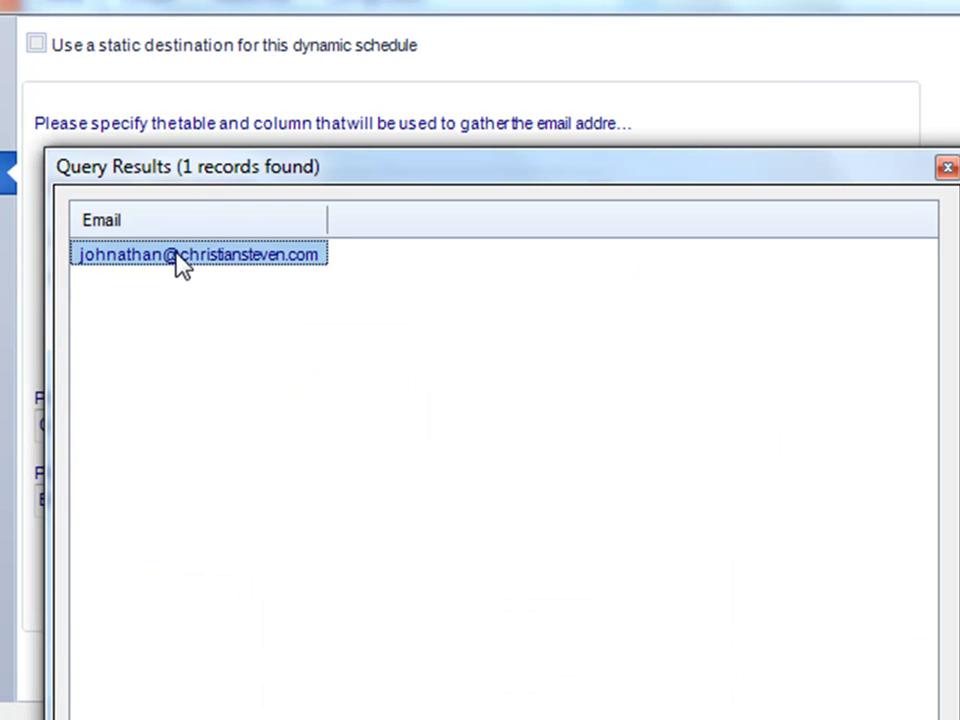
drag(213, 168, 191, 37)
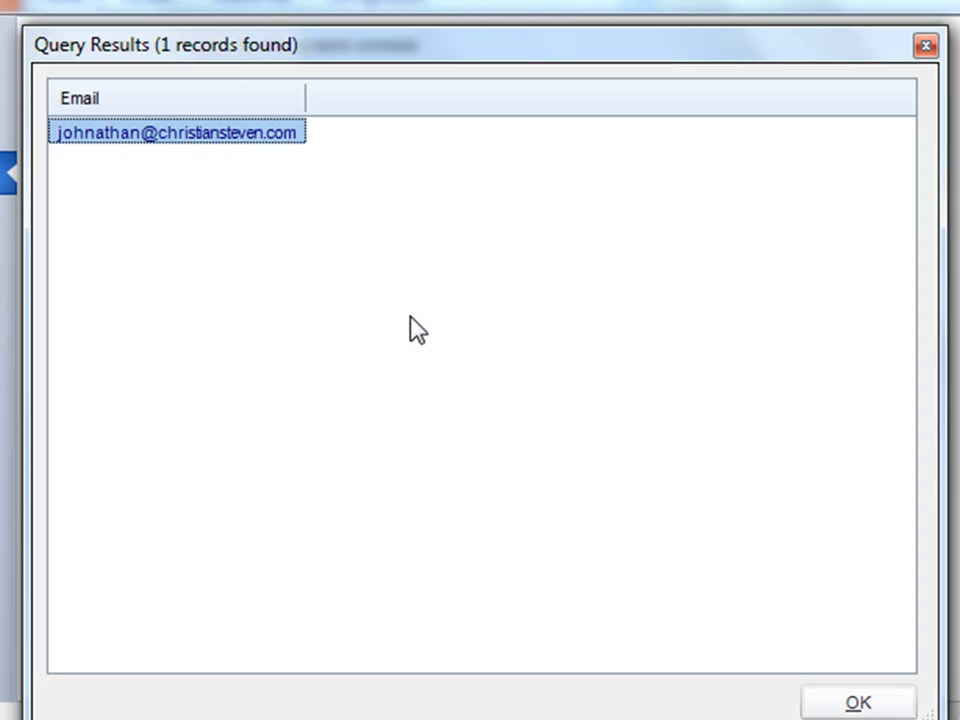
click(856, 703)
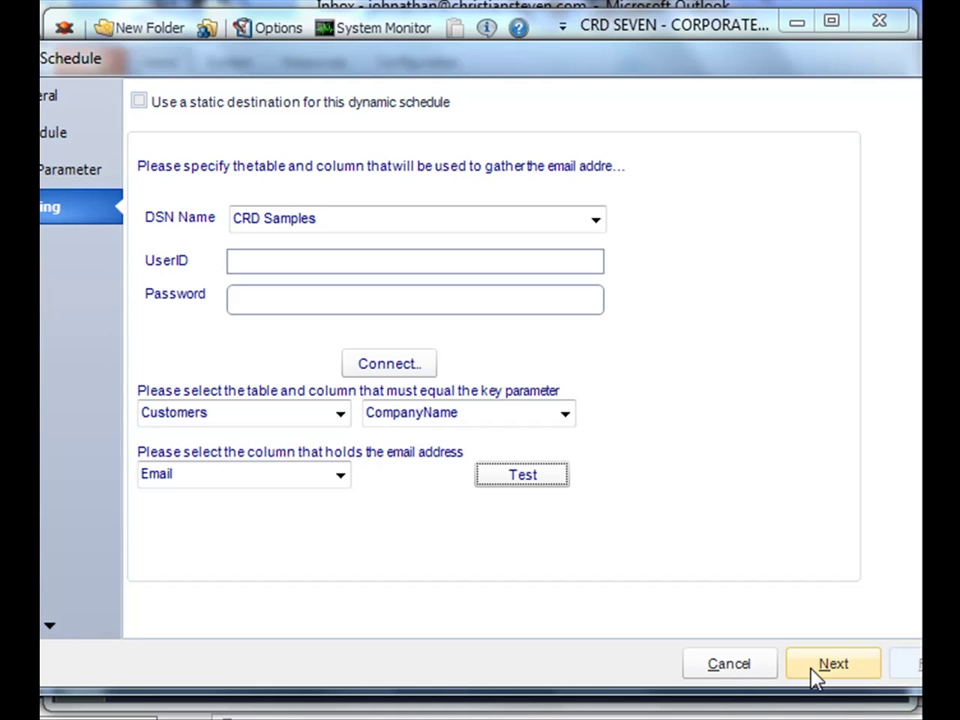
Step: Add an email destination with the subject 'Weekly Vendor Report'
click(830, 665)
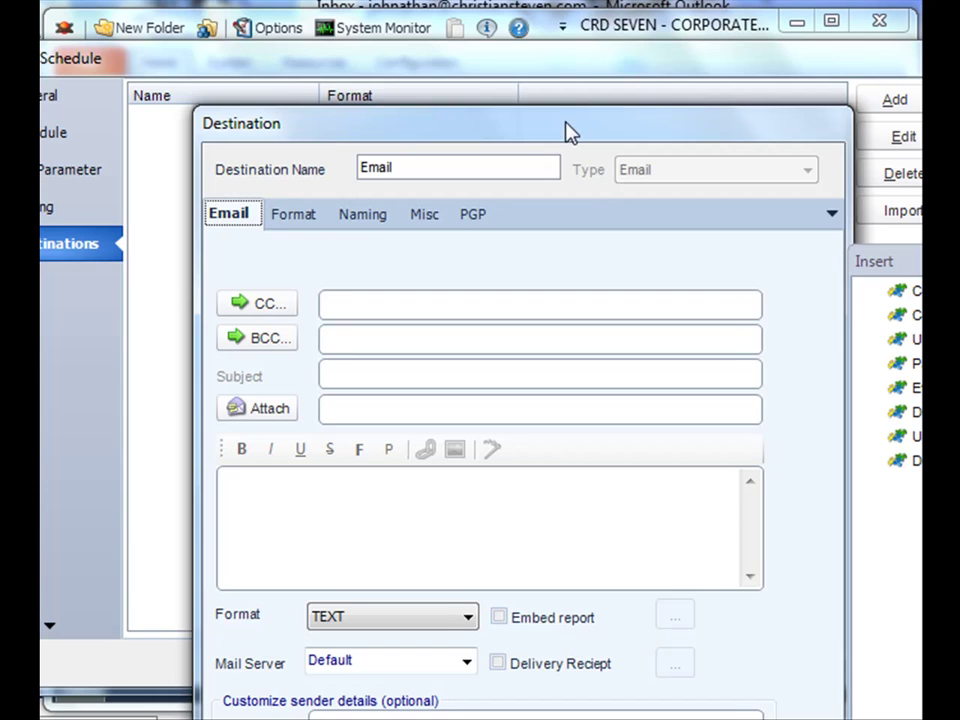
drag(568, 133, 418, 33)
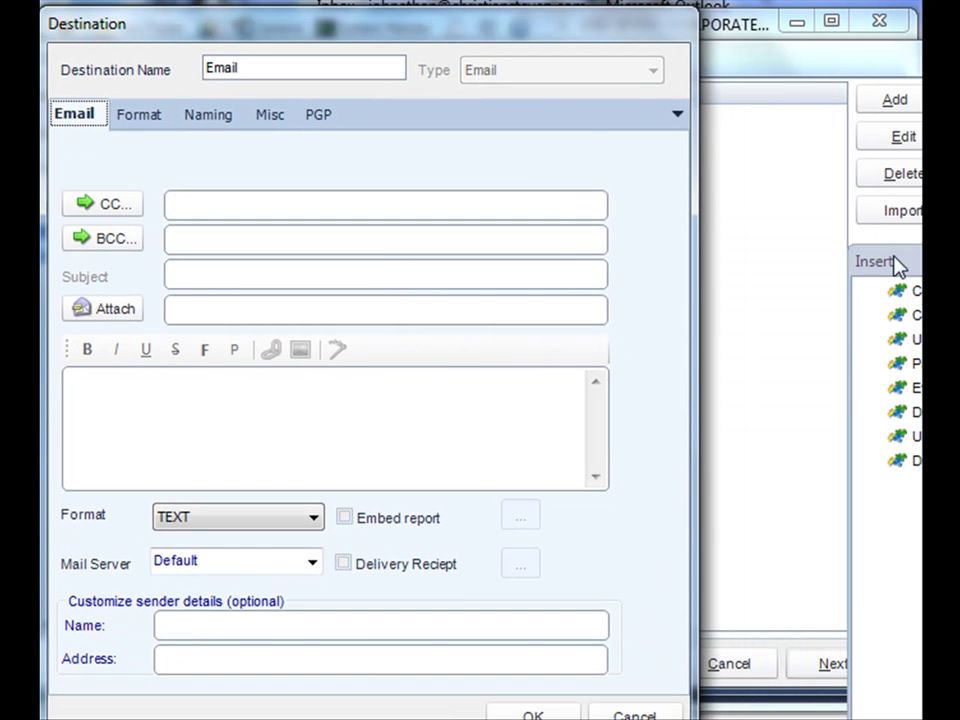
drag(896, 263, 754, 64)
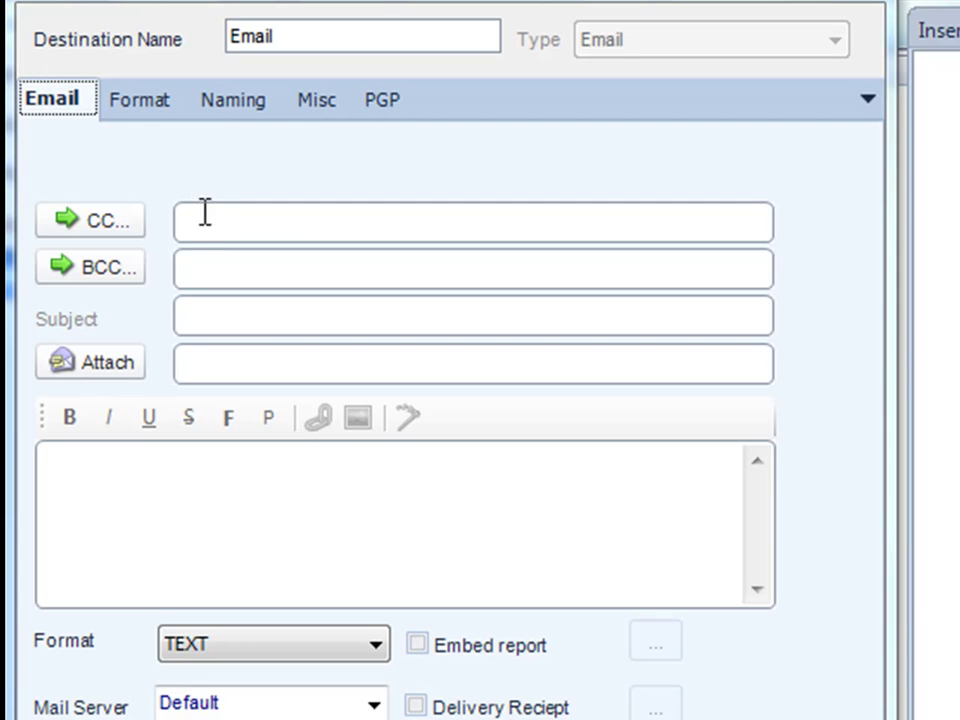
click(204, 213)
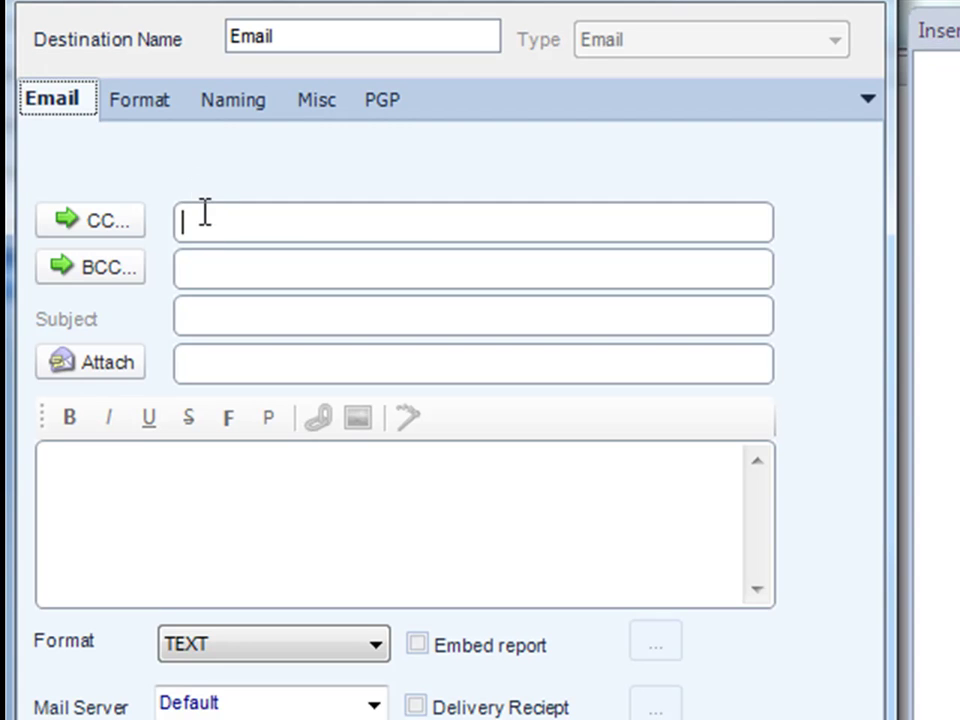
click(203, 268)
click(215, 316)
text(Weekly Vendor Report)
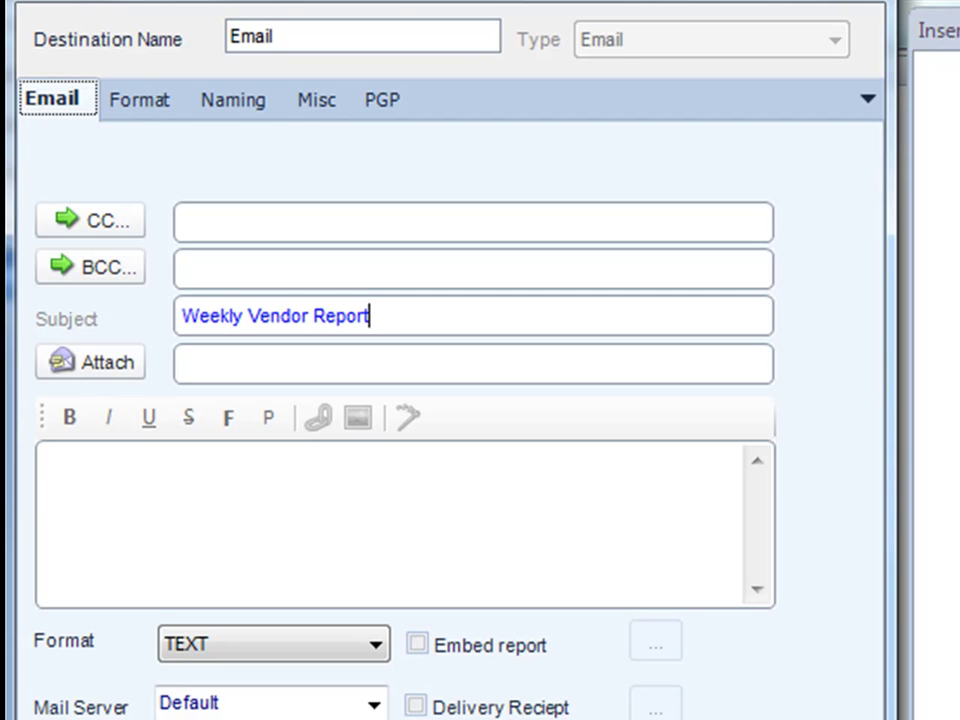
key(Tab)
key(Tab)
key(Tab)
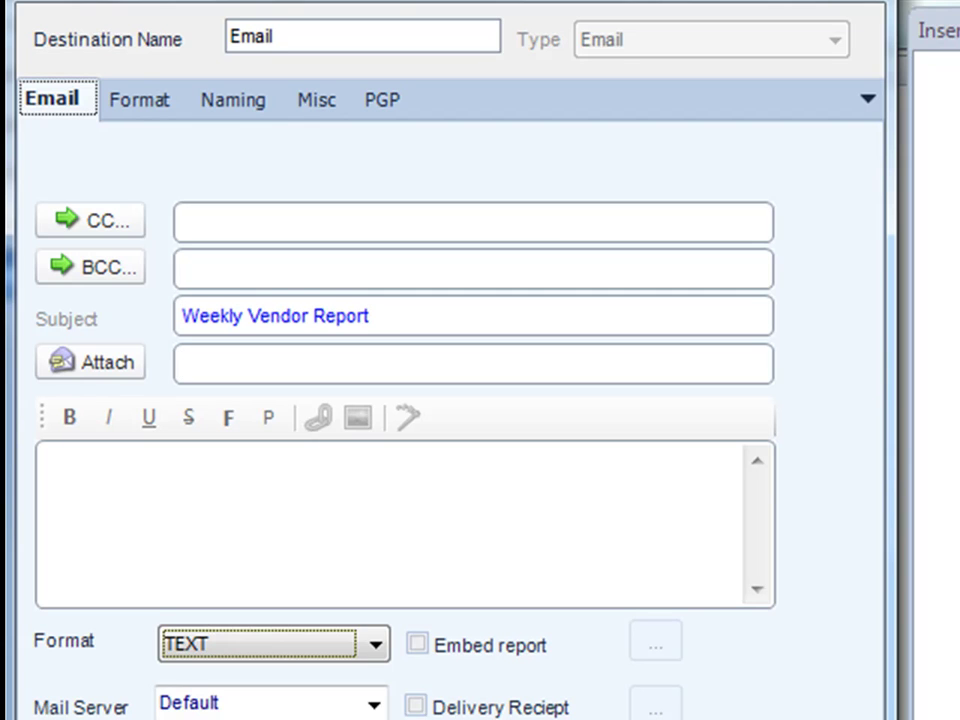
Step: Begin the email body with 'Hello' followed by the Customers.ContactName field
click(120, 578)
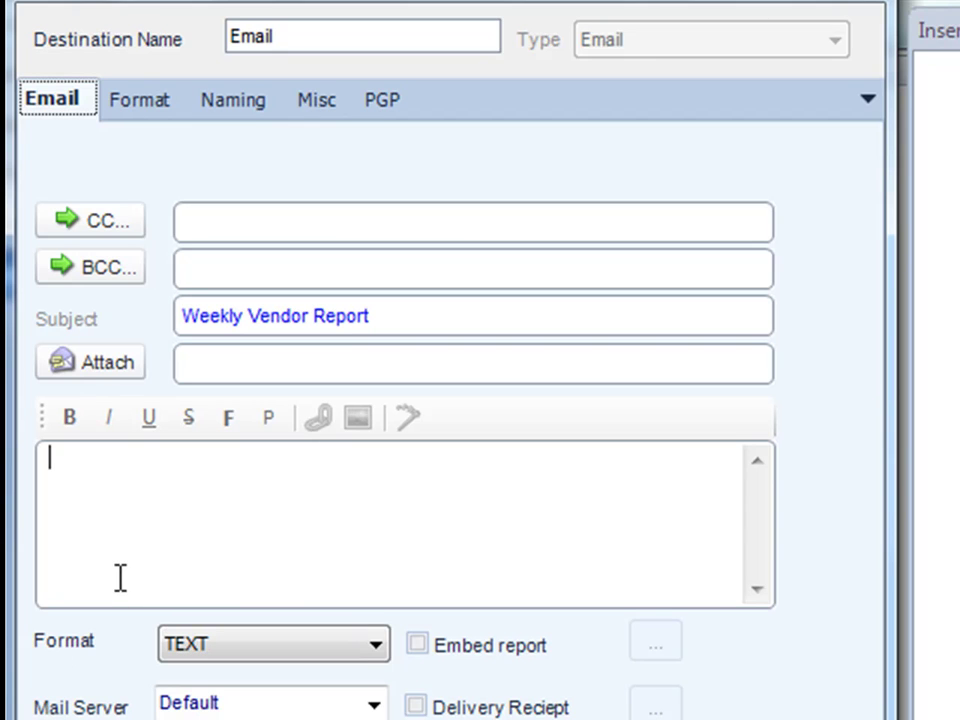
text(Hello)
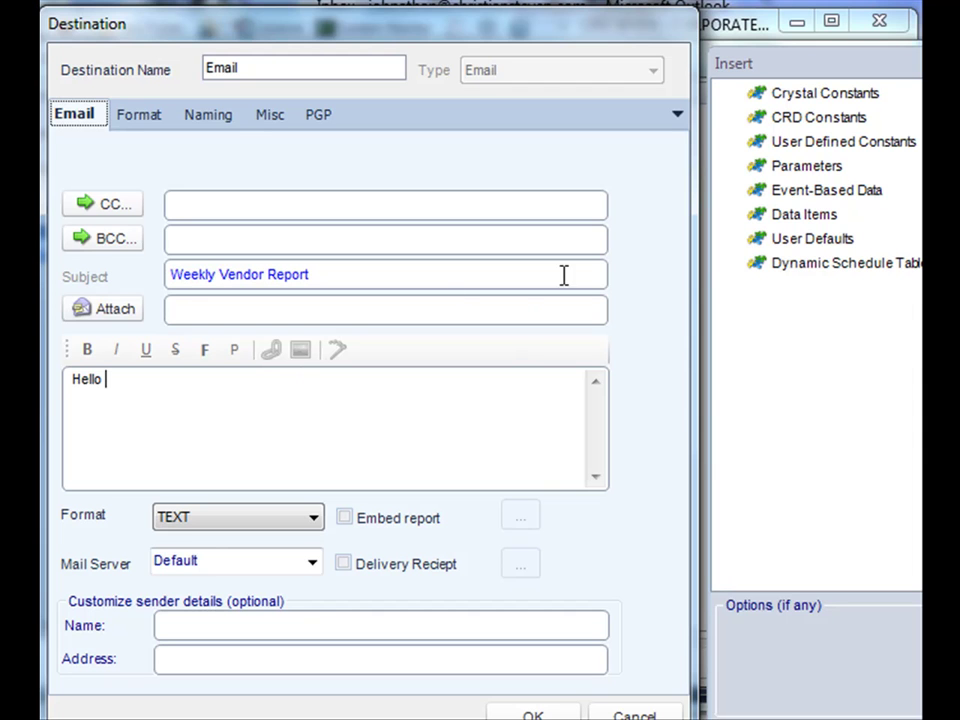
double_click(781, 265)
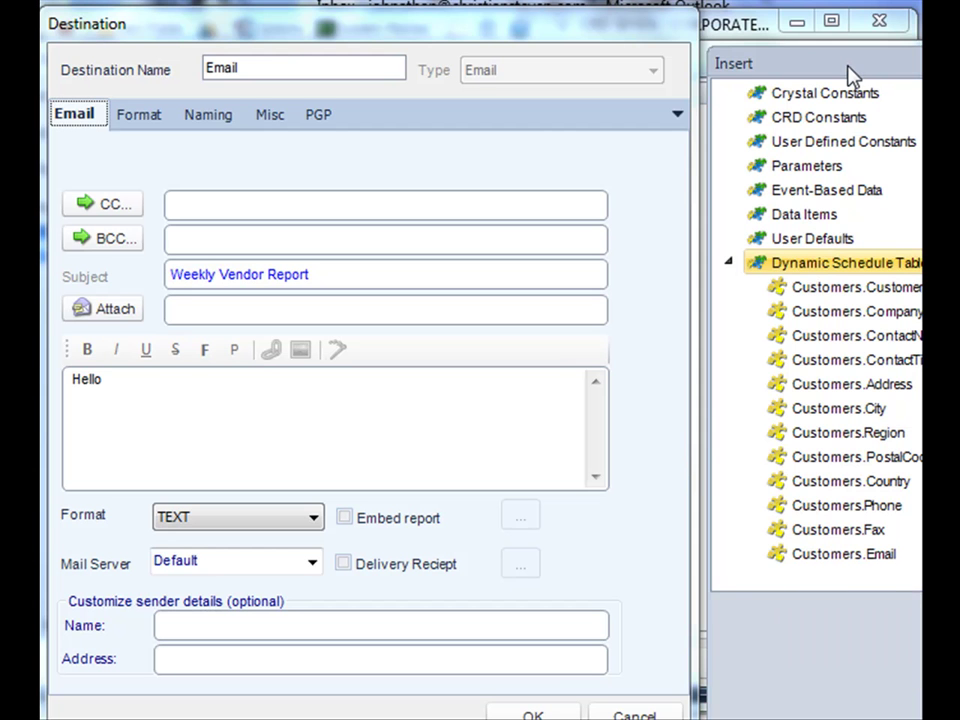
drag(842, 77, 700, 52)
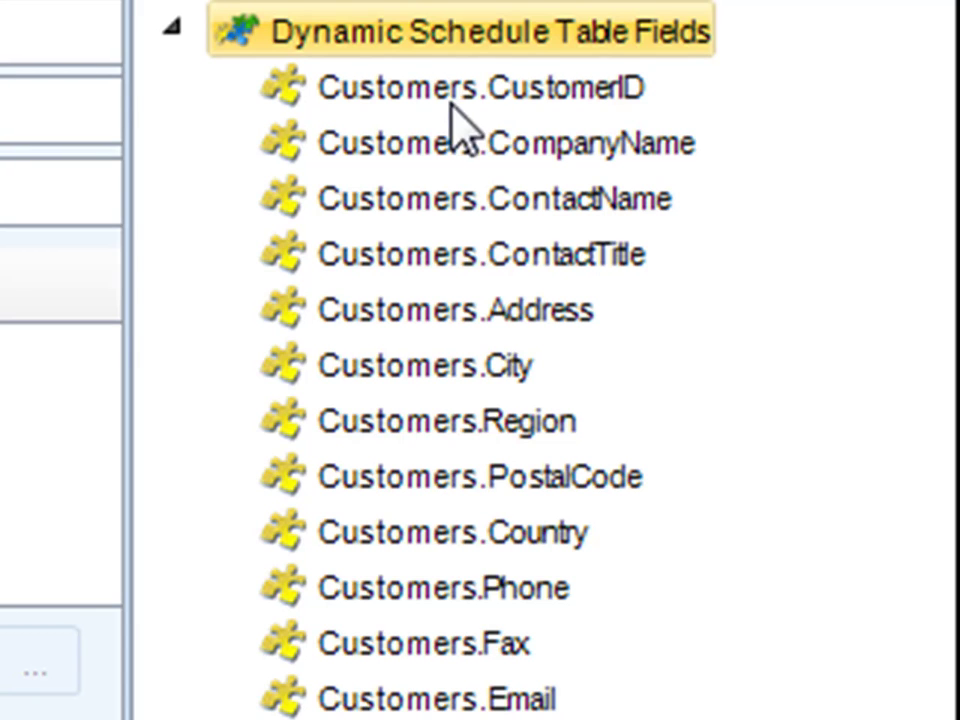
click(428, 212)
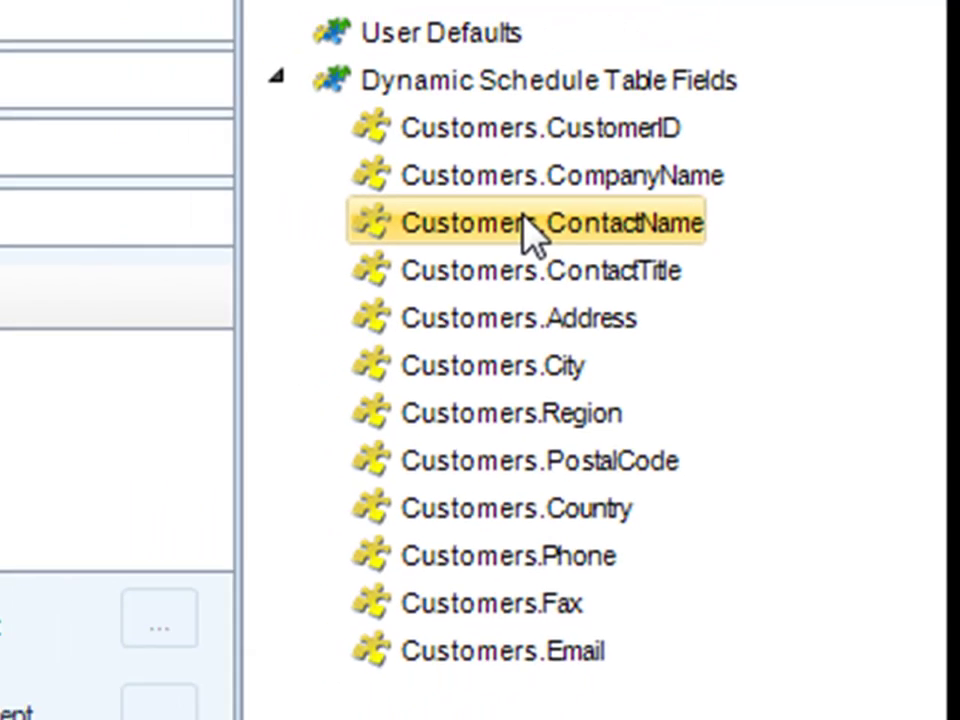
drag(470, 210, 104, 366)
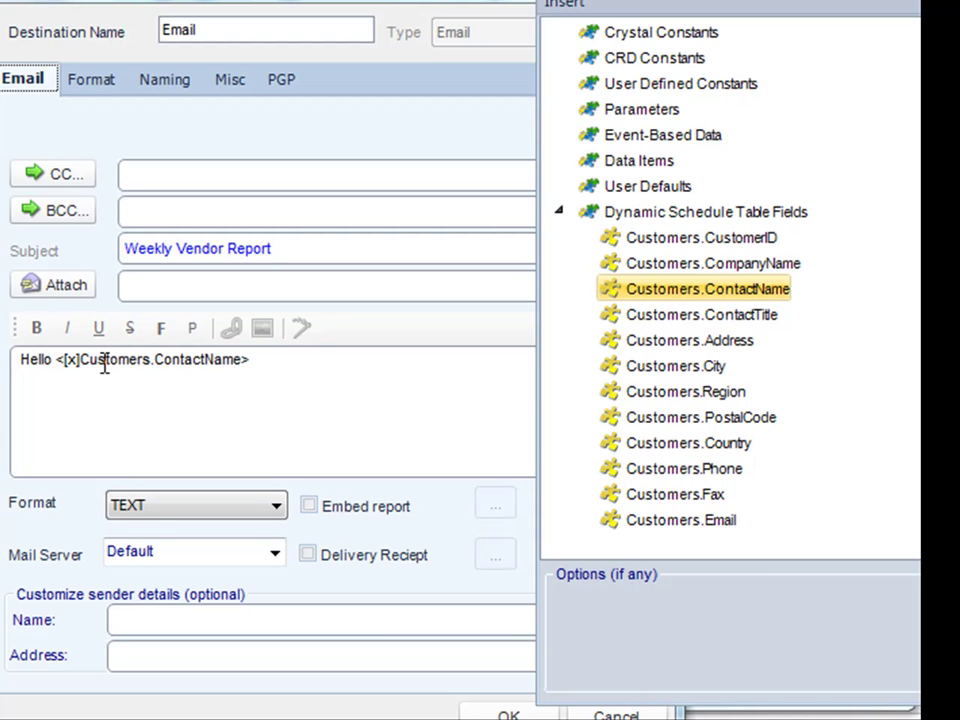
Step: Add a comma, then the lines 'Here is your report.' and 'Thanks!'
click(260, 369)
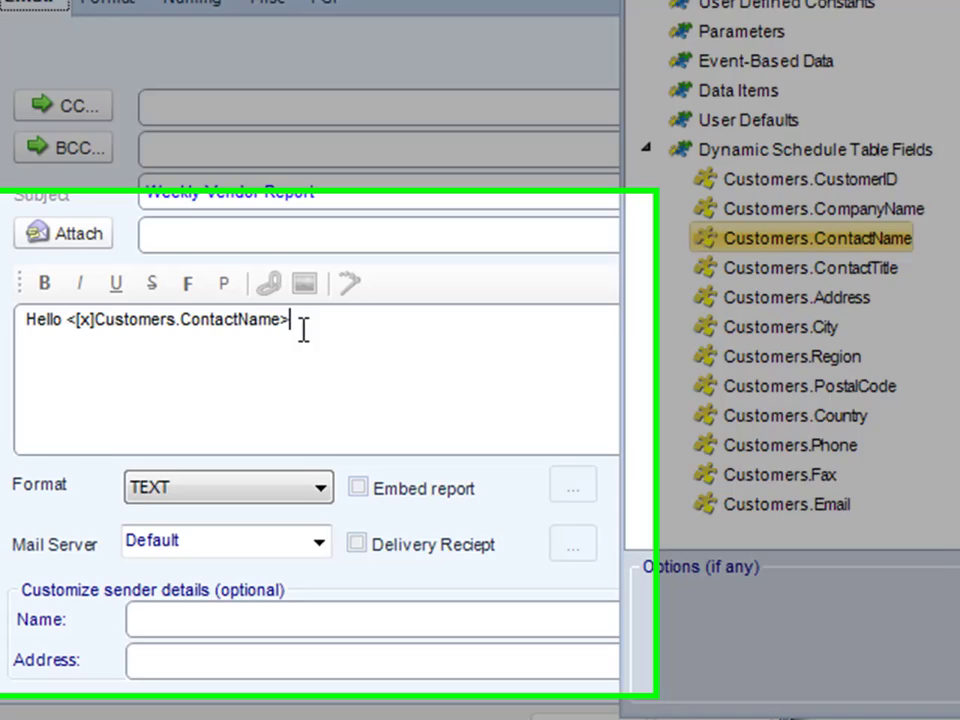
text(,)
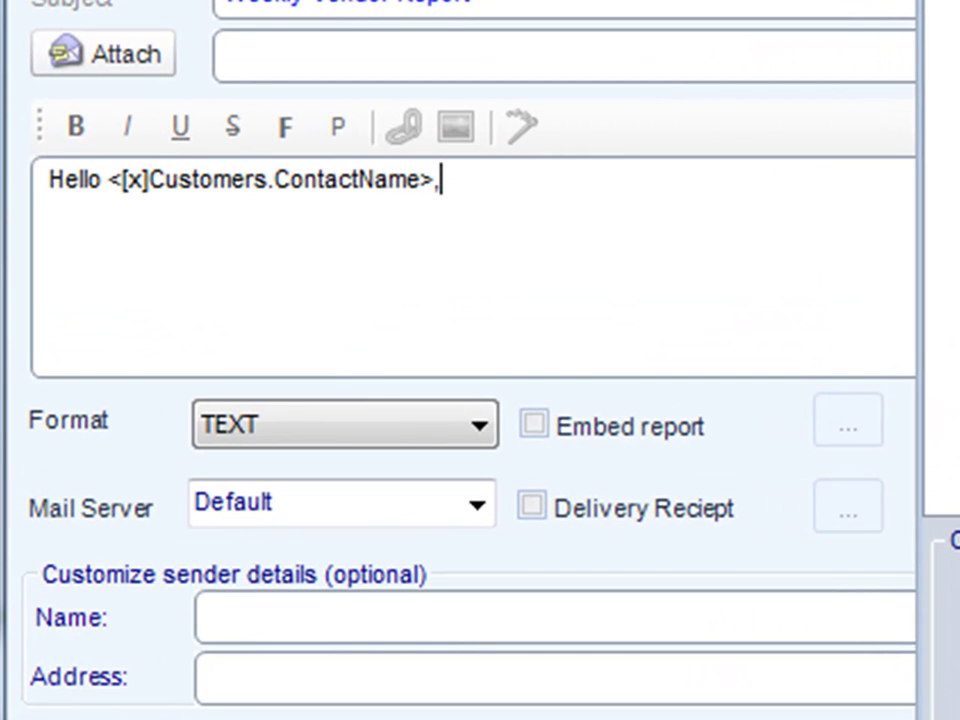
key(Return)
key(Return)
text(Here is your report.)
key(Return)
key(Return)
text(Thanks!)
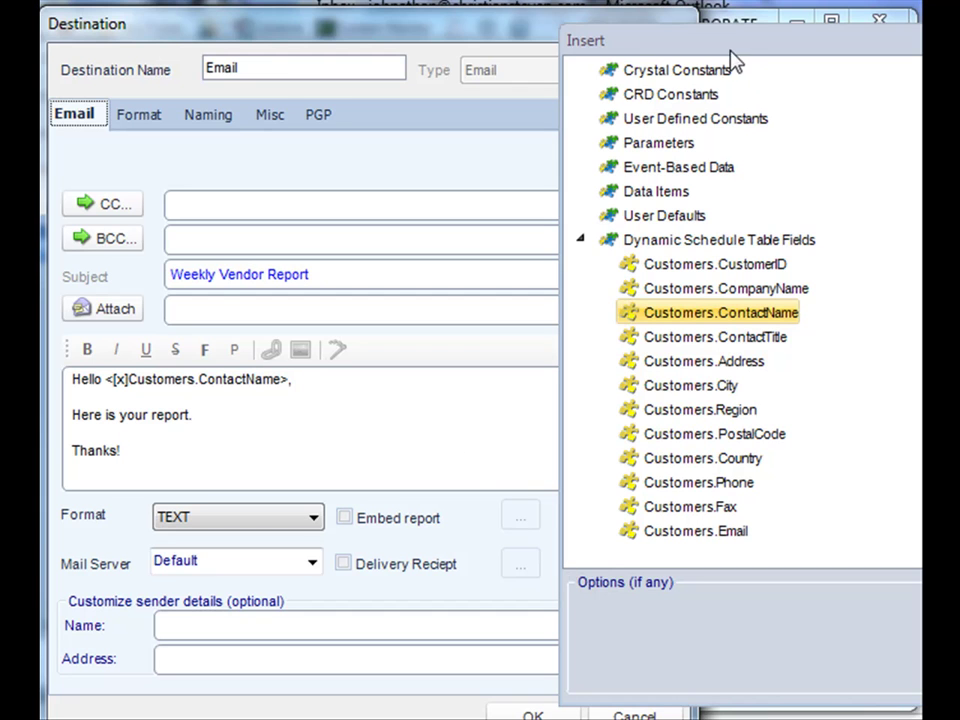
Step: Set the email destination's format to Acrobat Format (*.pdf) and confirm it
drag(733, 60, 830, 57)
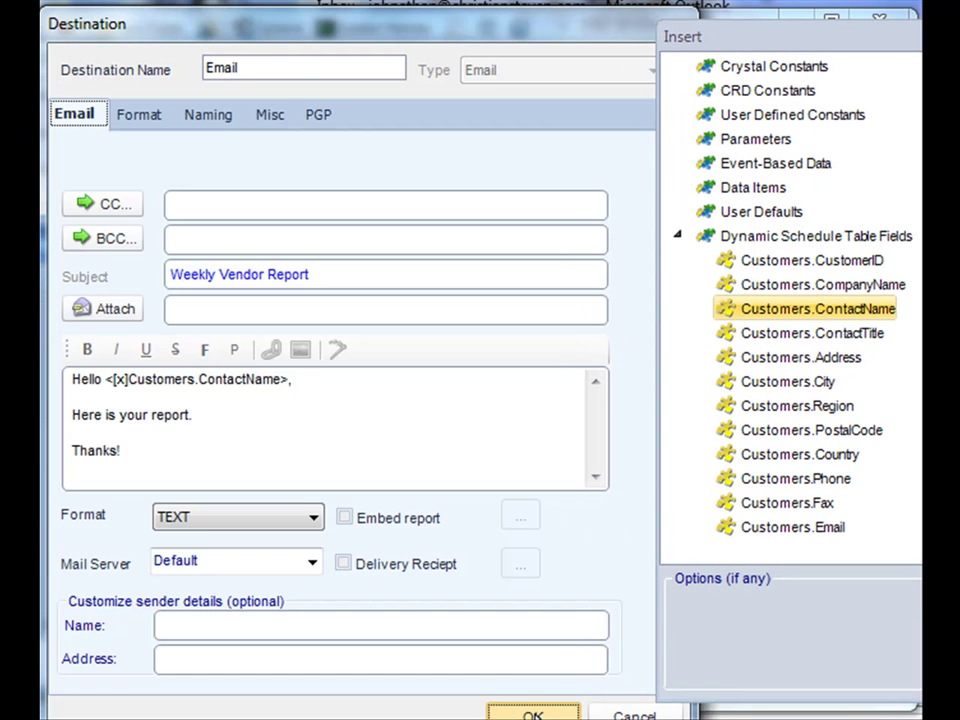
key(ctrl+Tab)
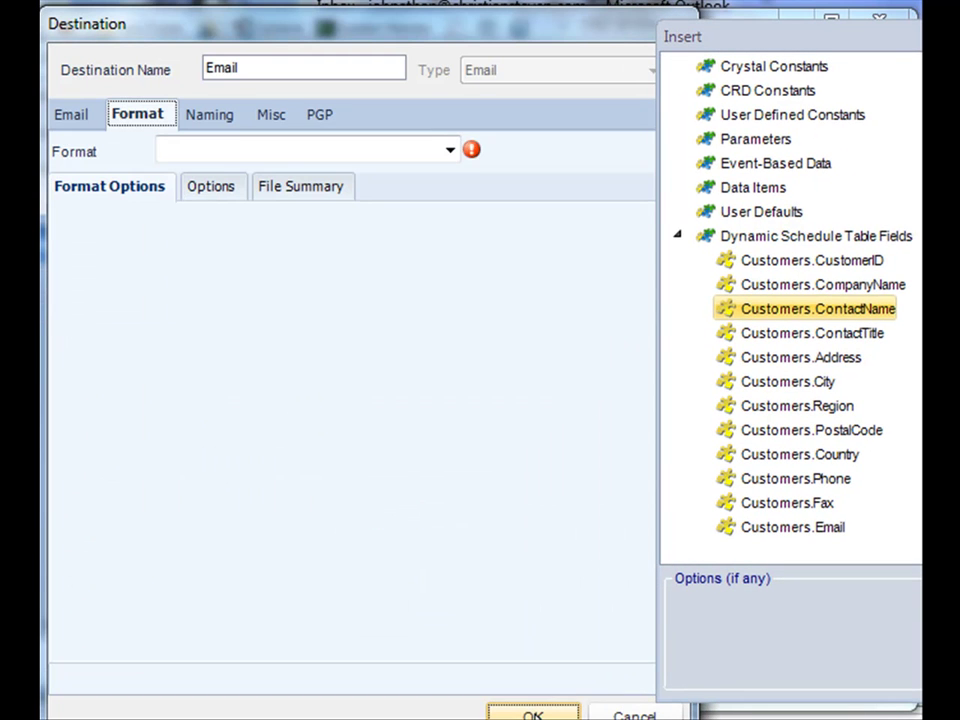
click(450, 152)
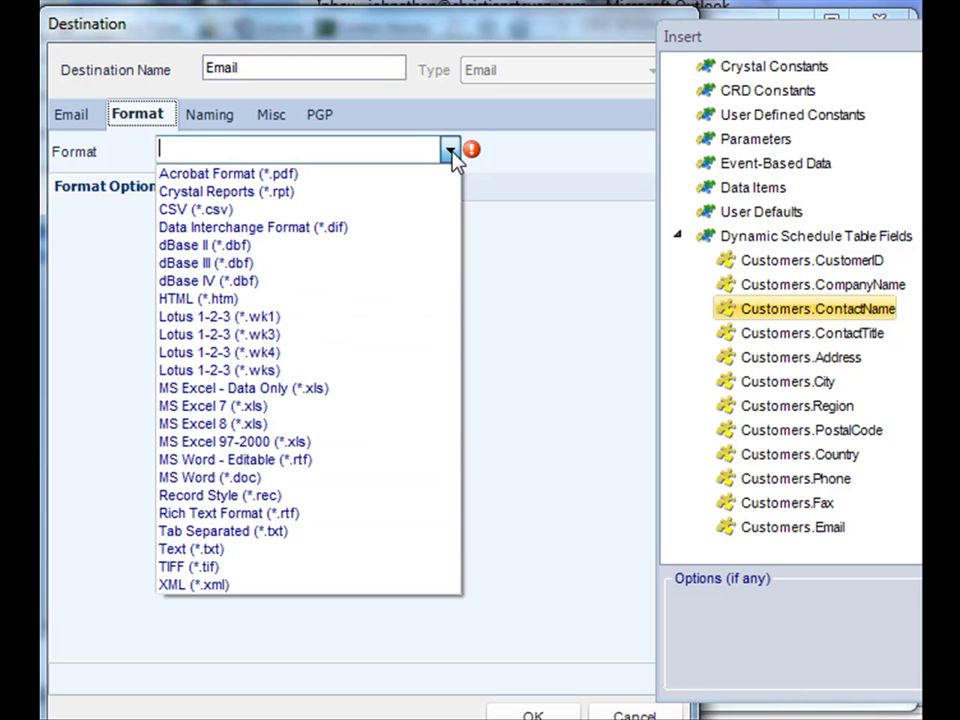
click(380, 176)
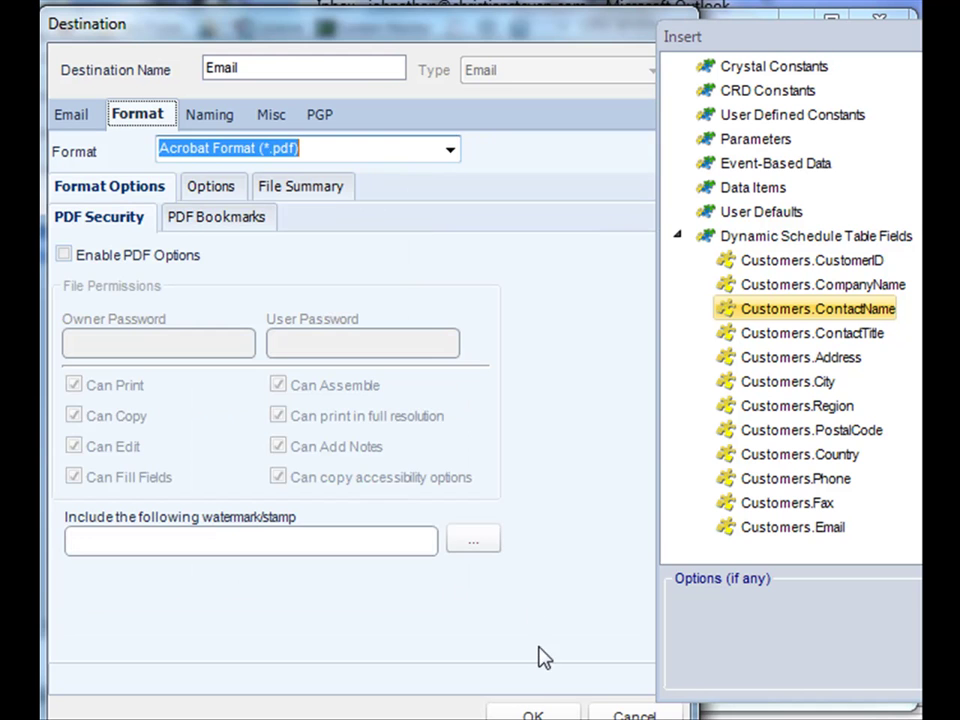
click(533, 714)
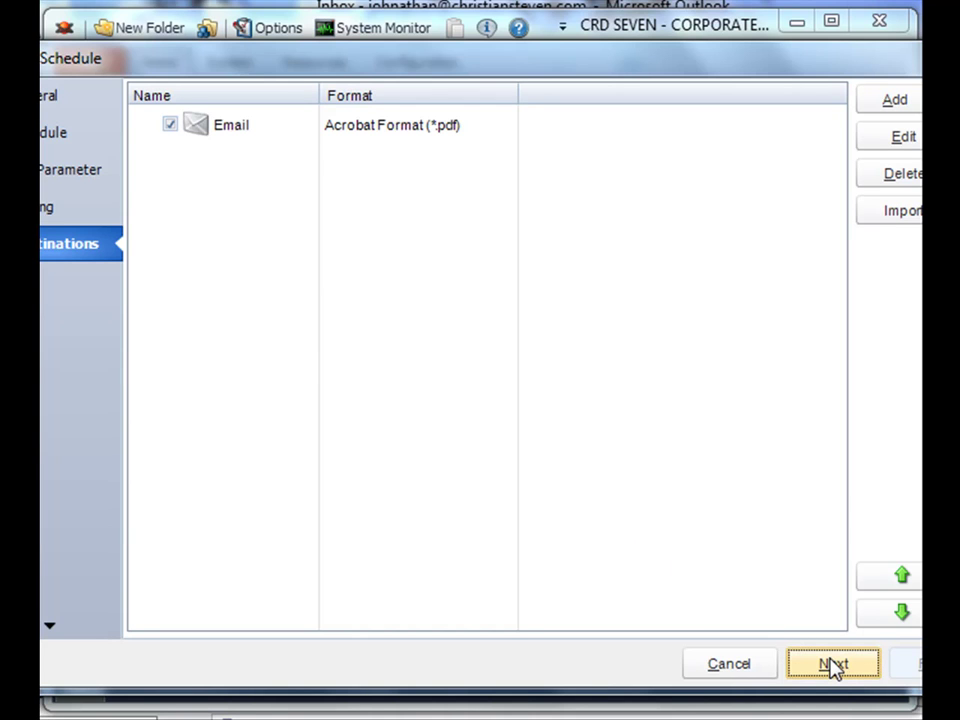
Step: Continue from the Destinations page to Report Options
click(833, 664)
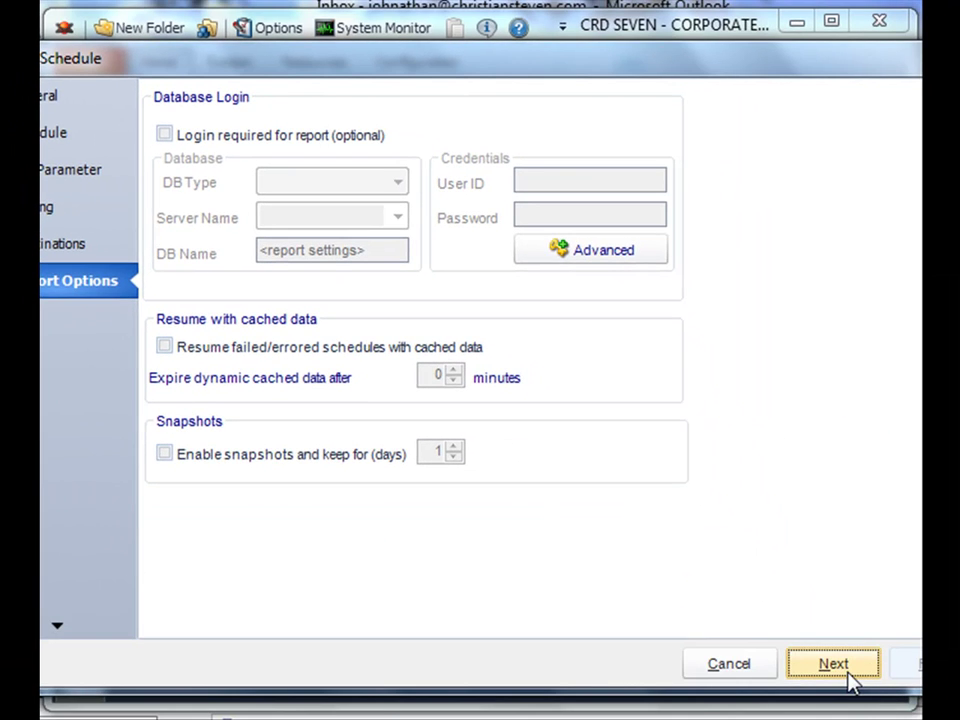
Step: Enable 'Check if the report is blank' under Exception Handling, then continue to Custom Tasks
click(848, 674)
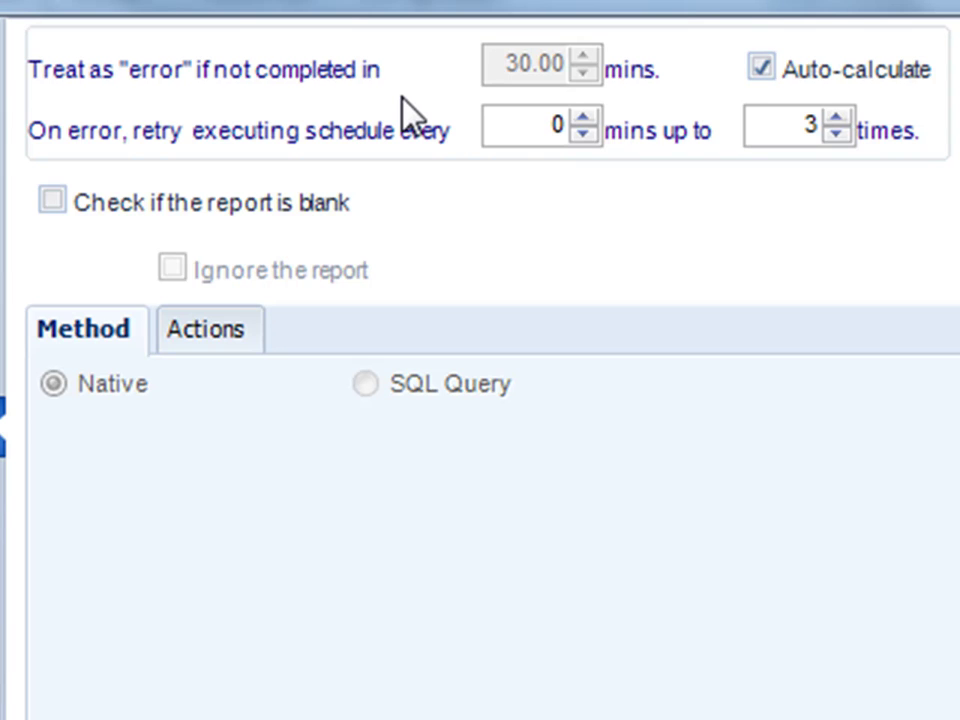
click(286, 204)
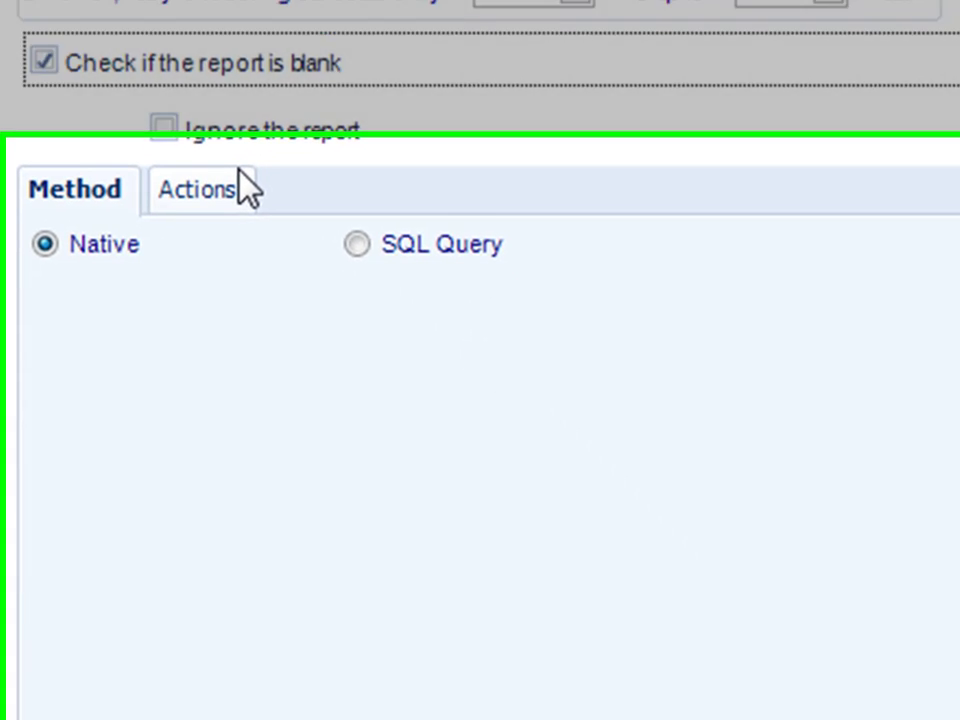
click(245, 328)
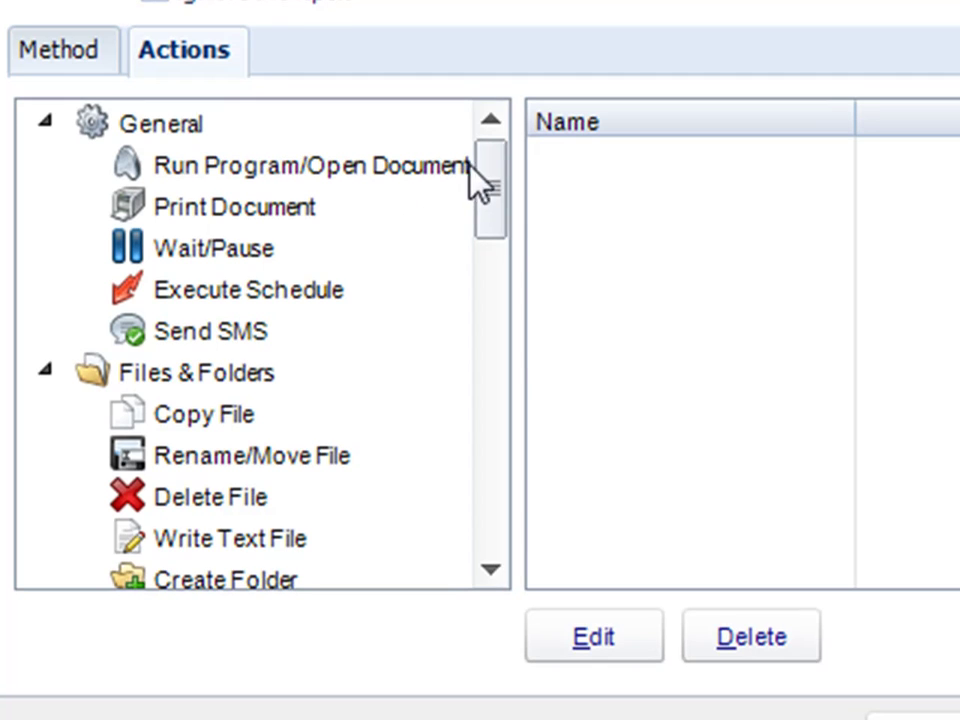
drag(486, 184, 495, 381)
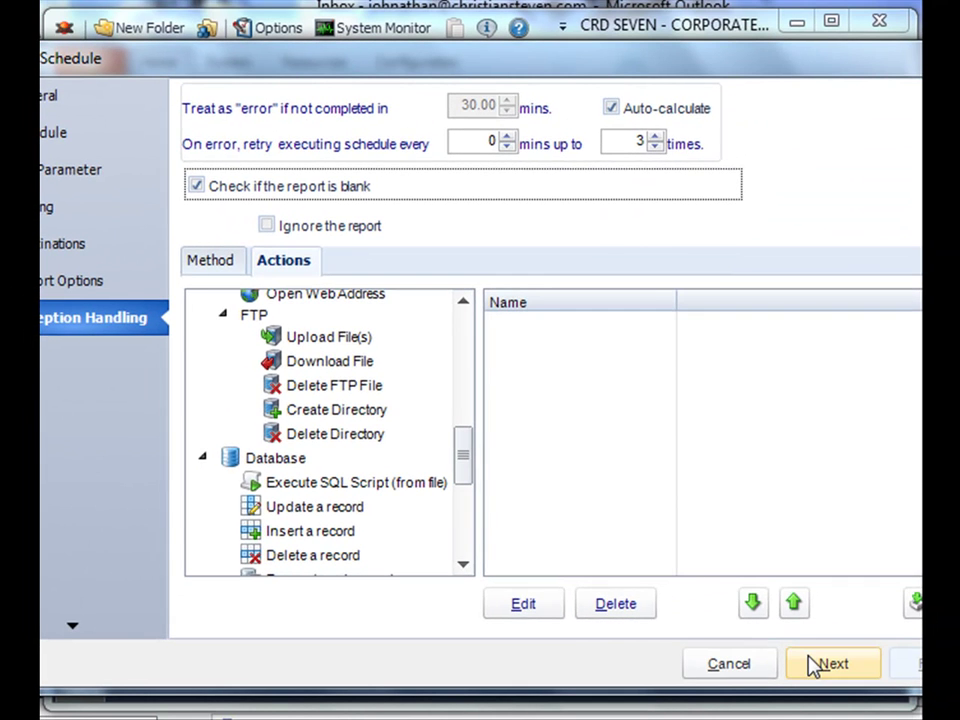
click(830, 664)
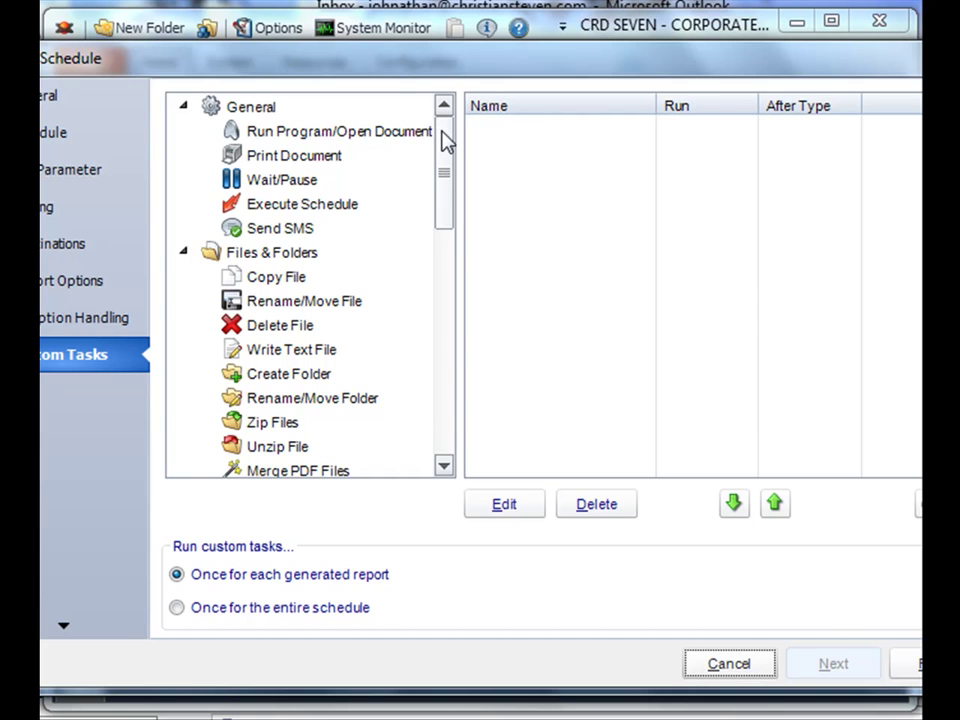
drag(442, 140, 433, 253)
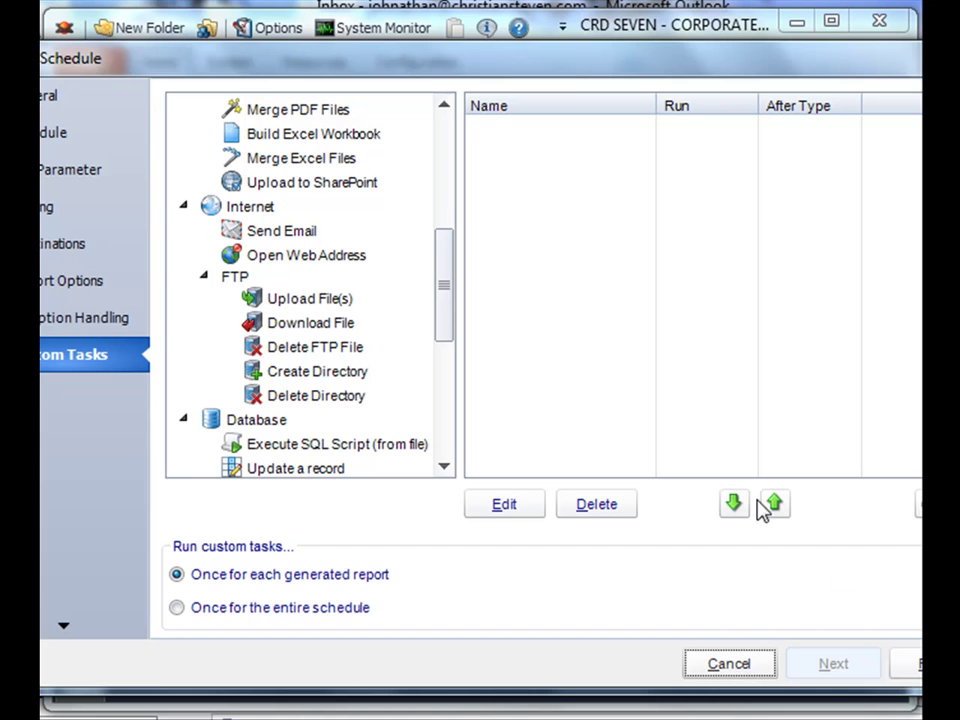
Step: Finish the wizard and execute 'My Greatest Schedule Ever' from the Demo Schedules folder
click(912, 670)
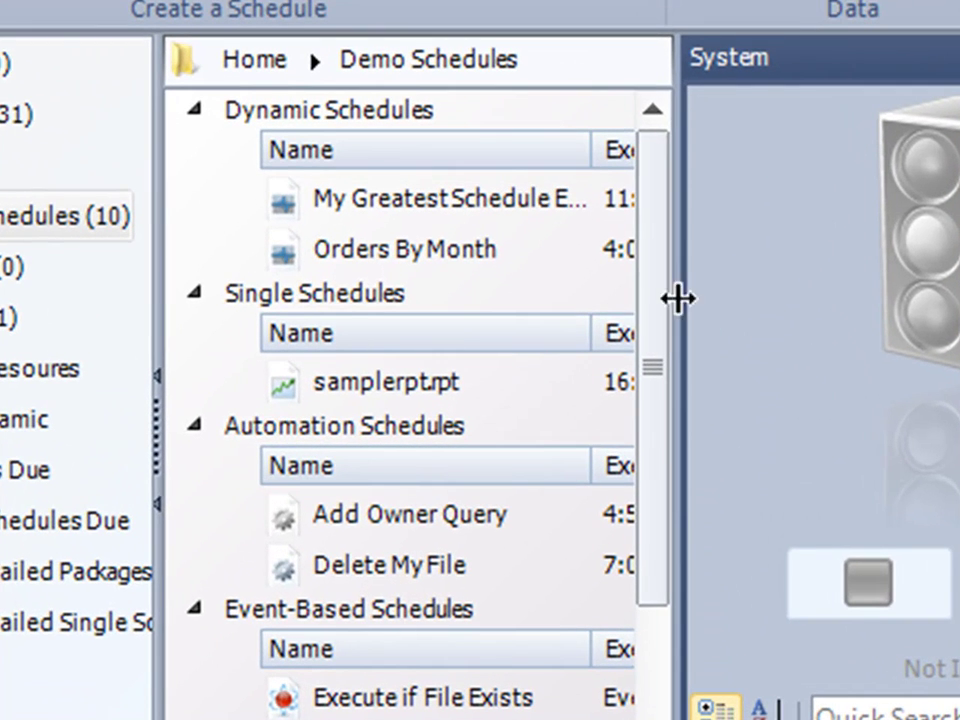
click(535, 195)
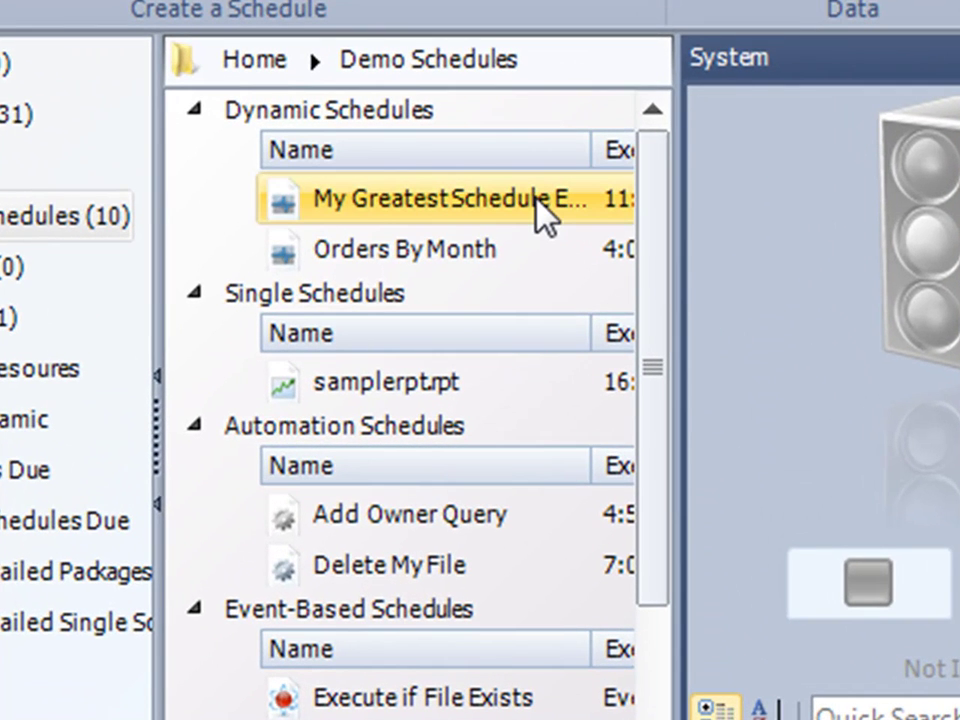
right_click(487, 210)
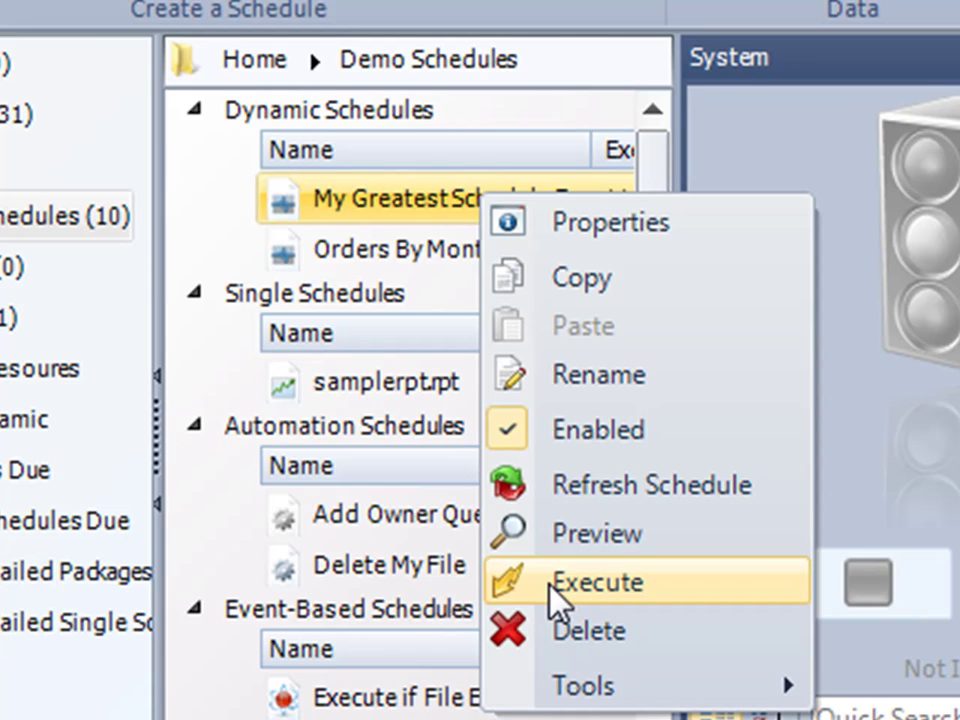
click(302, 200)
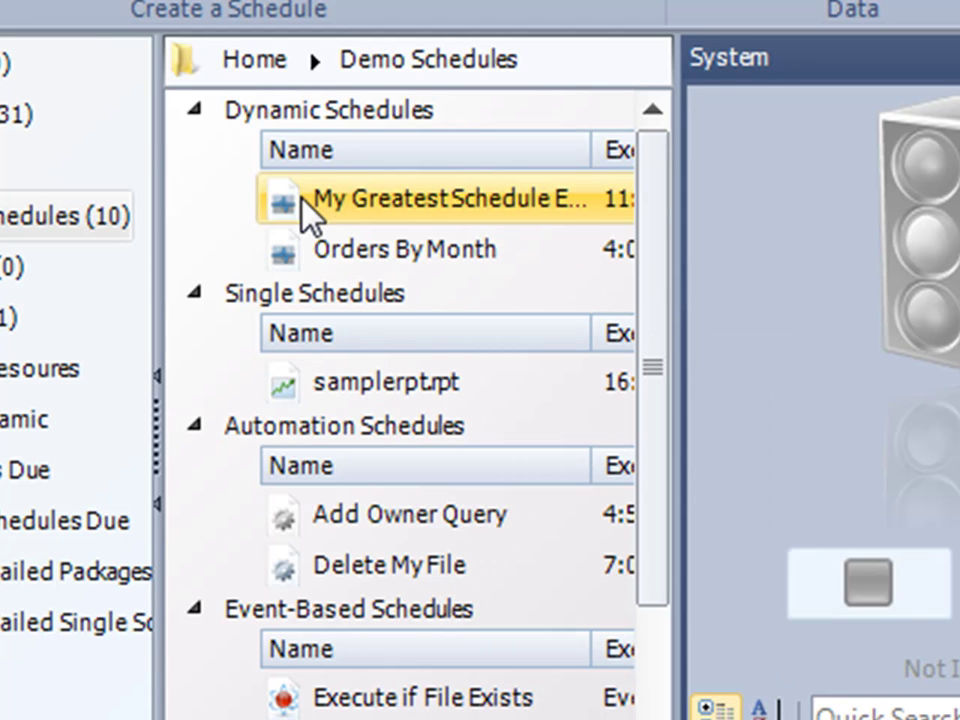